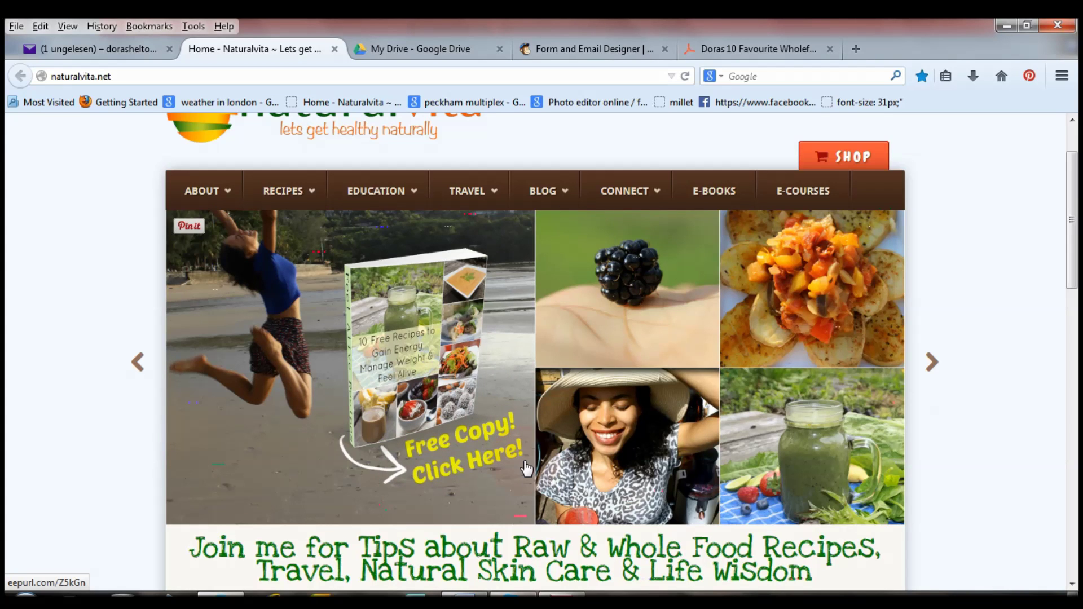
Step: Open the free recipe book signup form from the Naturalvita home page banner and look over its fields
{"action": "left_click", "coordinate": [476, 398]}
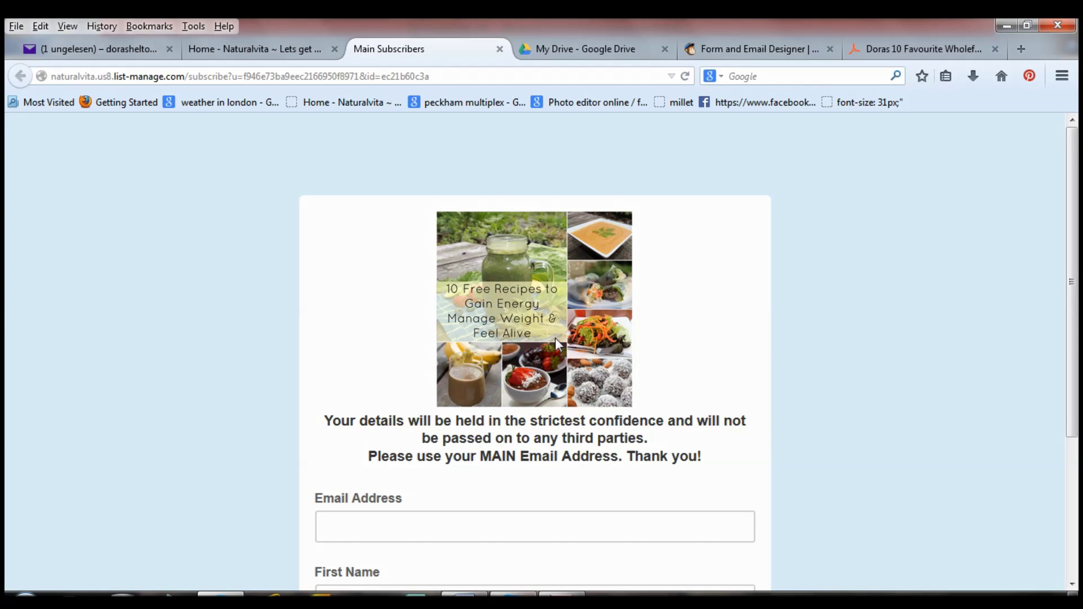
{"action": "left_click", "coordinate": [989, 320]}
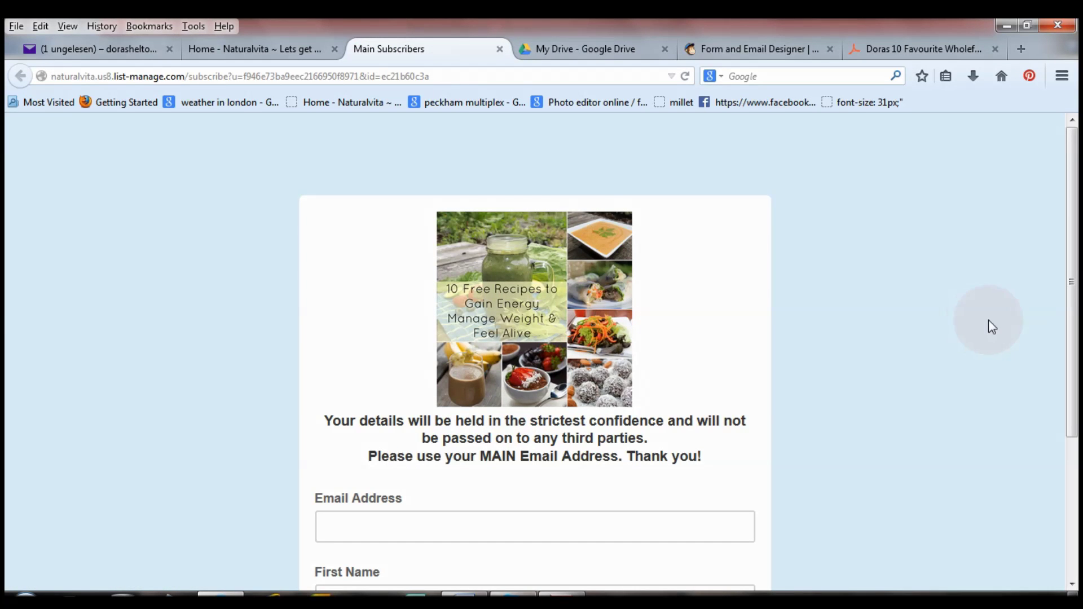
{"action": "left_click_drag", "start_coordinate": [1072, 282], "coordinate": [1075, 361]}
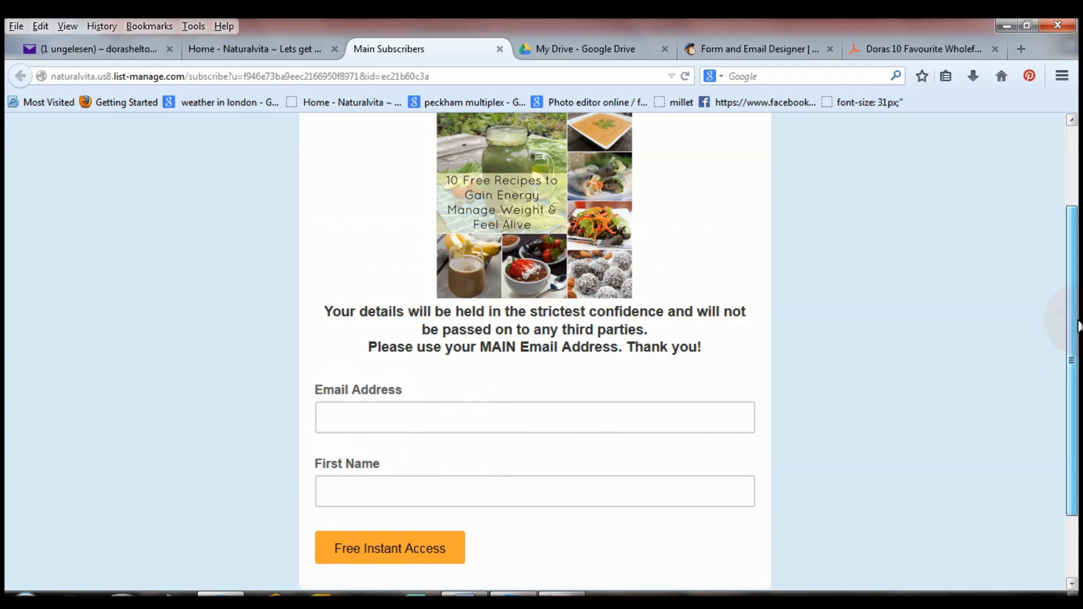
{"action": "left_click_drag", "start_coordinate": [1075, 326], "coordinate": [1075, 248]}
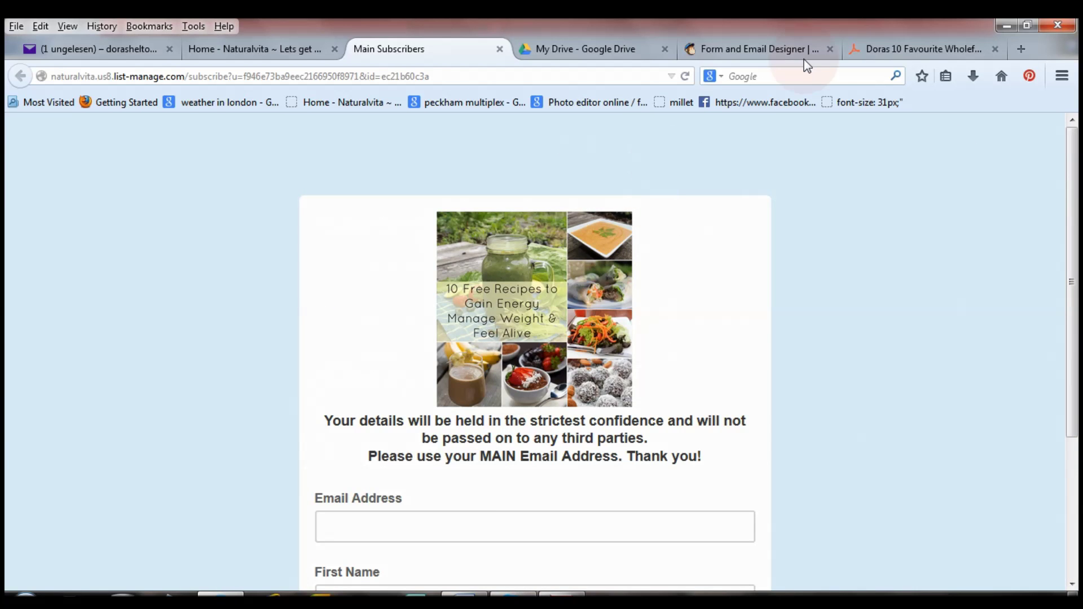
Step: Switch to MailChimp's form designer and open the "Thank you for Subscribing" link in a new tab to view the recipes PDF
{"action": "left_click", "coordinate": [776, 49]}
{"action": "left_click_drag", "start_coordinate": [1072, 439], "coordinate": [1077, 408]}
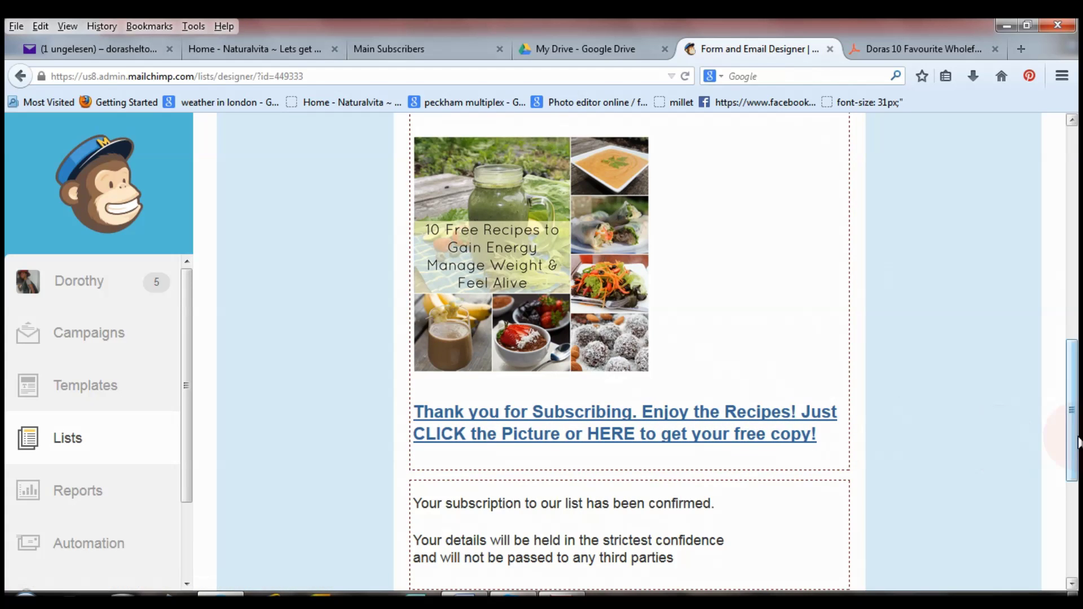
{"action": "scroll", "coordinate": [1069, 417], "scroll_direction": "up", "scroll_amount": 1}
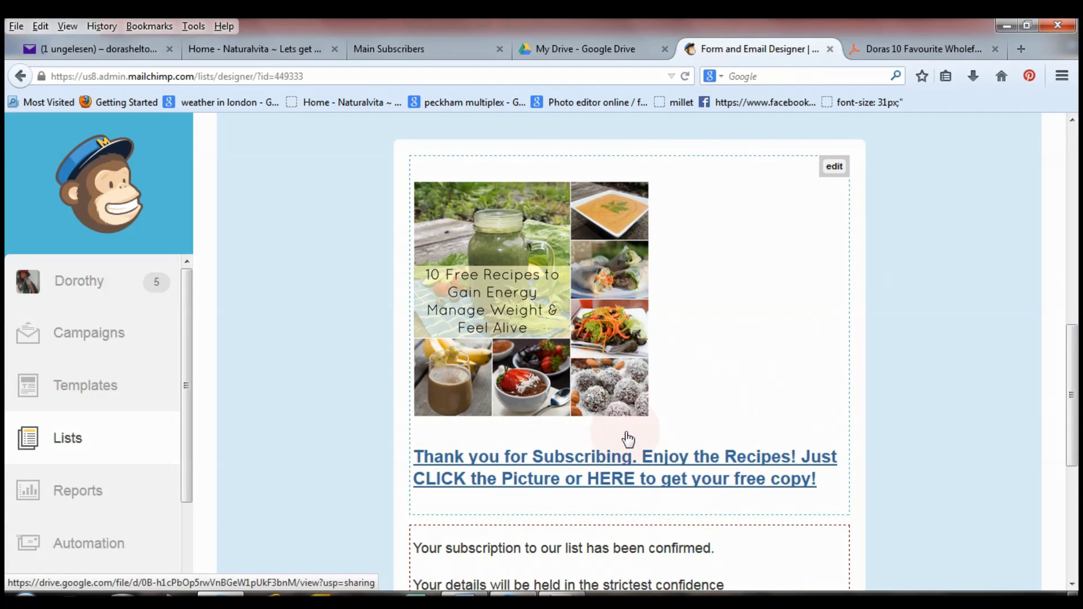
{"action": "right_click", "coordinate": [628, 461]}
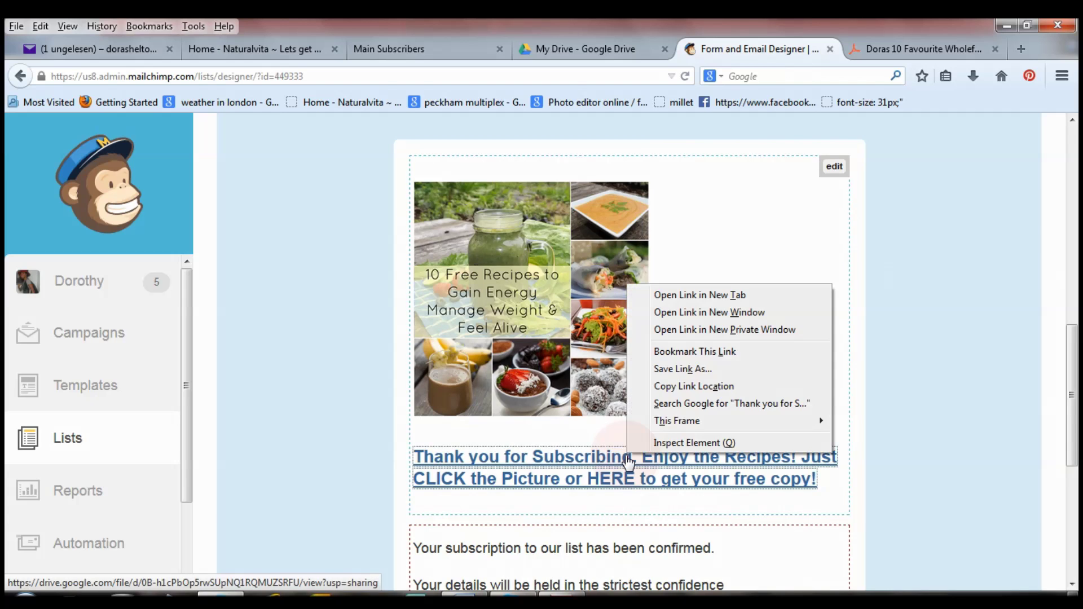
{"action": "left_click", "coordinate": [699, 296]}
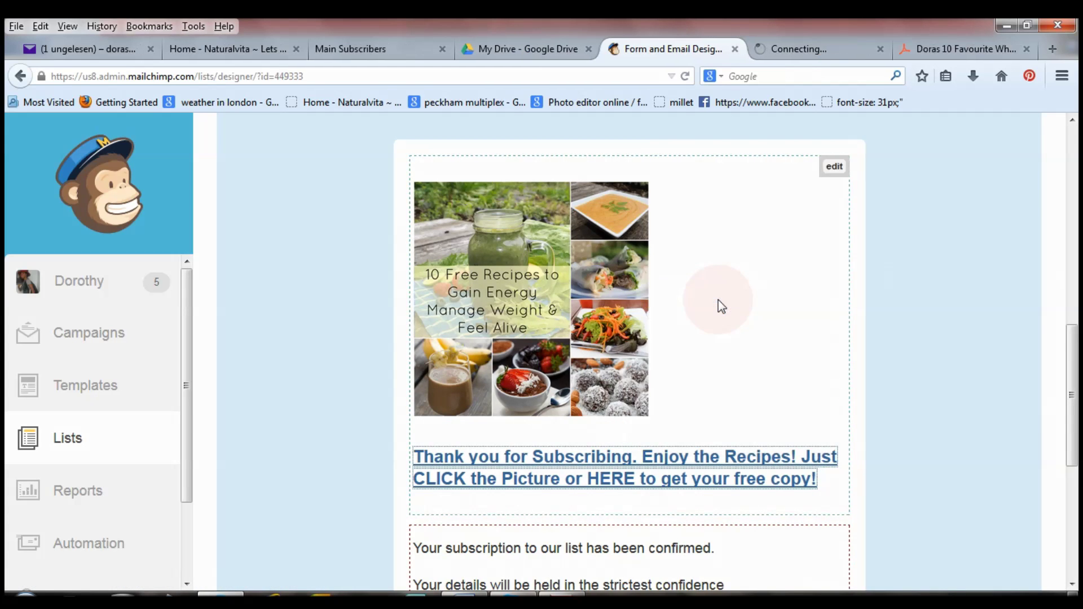
{"action": "left_click", "coordinate": [806, 51]}
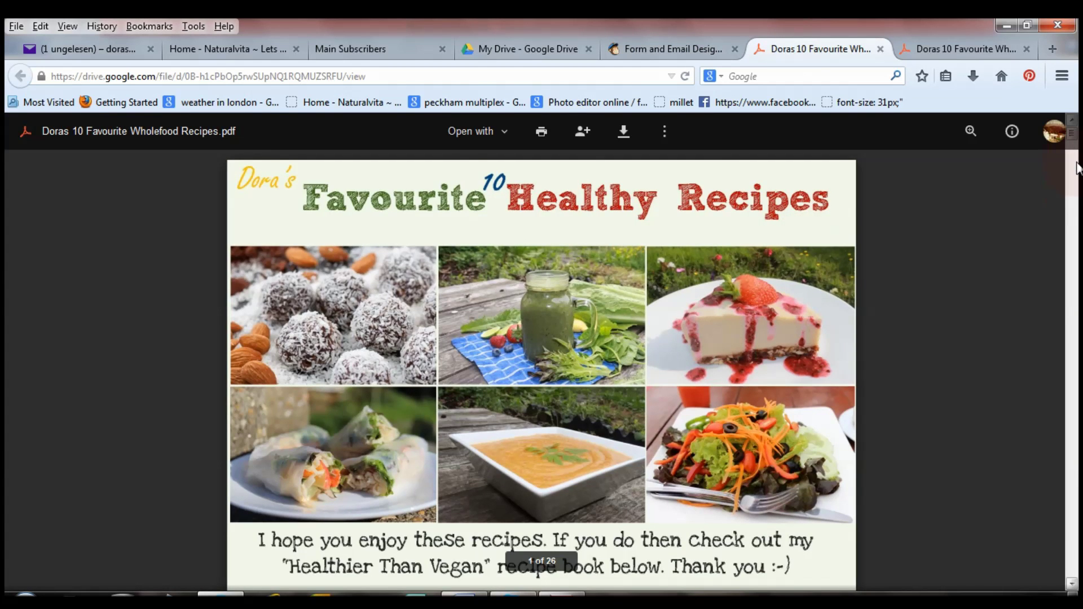
{"action": "left_click", "coordinate": [1074, 165]}
{"action": "left_click_drag", "start_coordinate": [1074, 161], "coordinate": [1077, 113]}
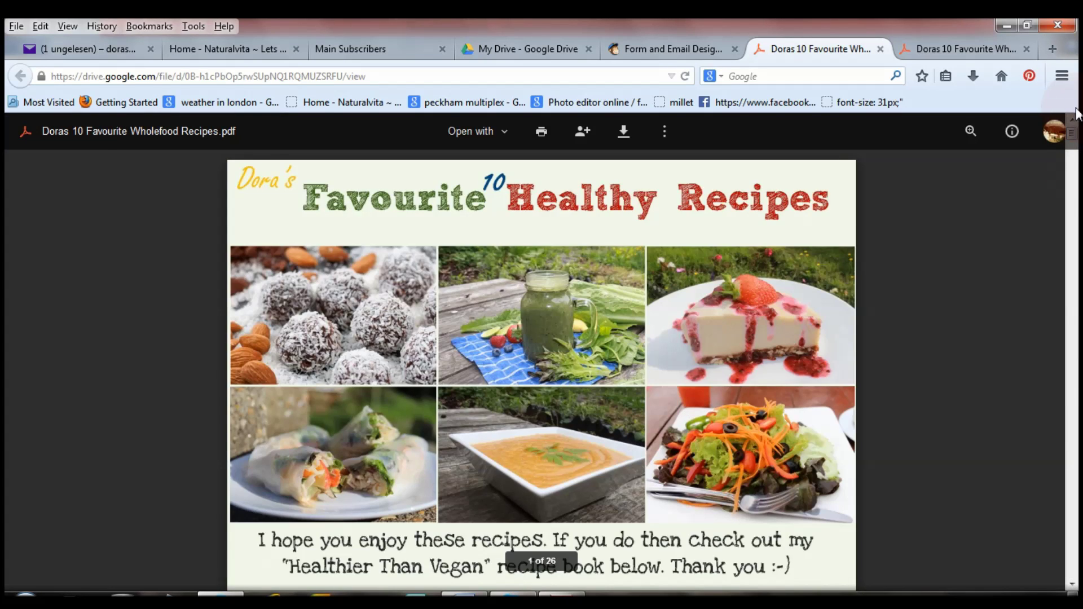
Step: Review the open Google Drive, Naturalvita home and Main Subscribers signup form pages, ending on the MailChimp form designer
{"action": "left_click", "coordinate": [691, 47]}
{"action": "left_click", "coordinate": [494, 57]}
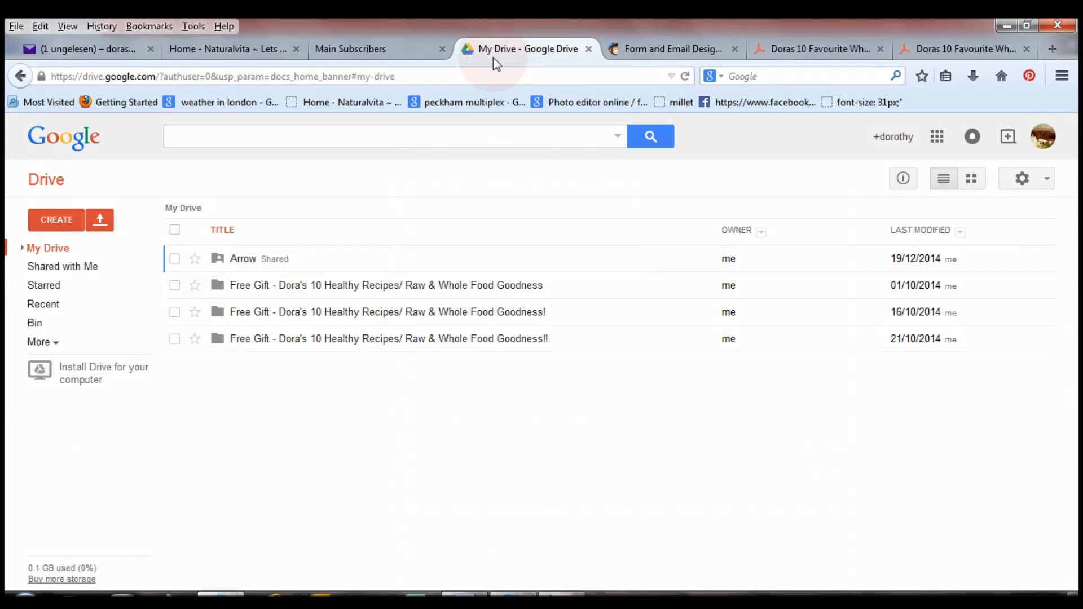
{"action": "left_click", "coordinate": [376, 48]}
{"action": "left_click", "coordinate": [228, 56]}
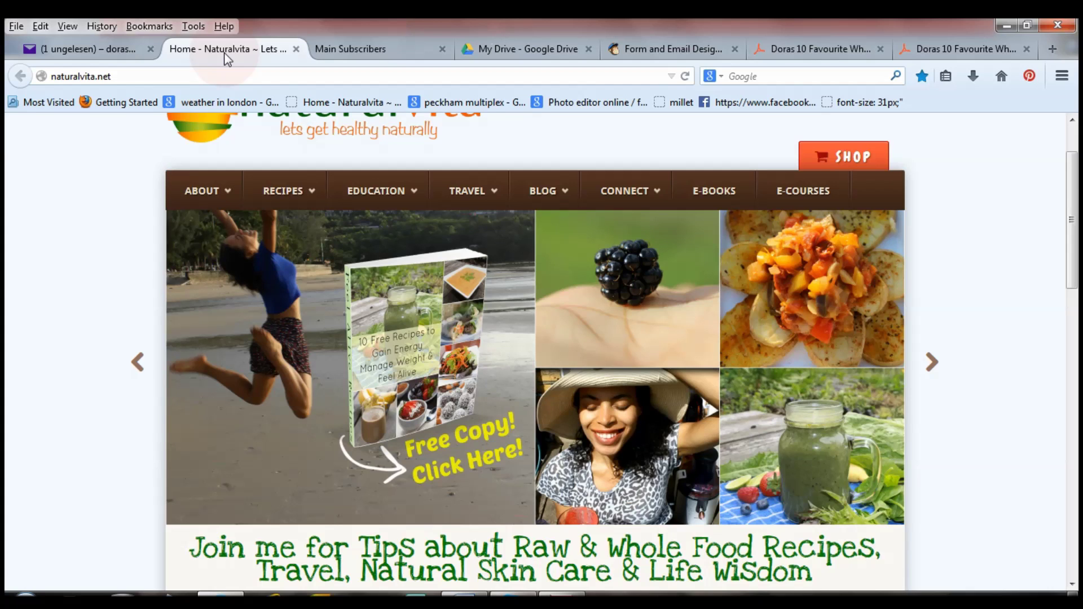
{"action": "left_click", "coordinate": [385, 54]}
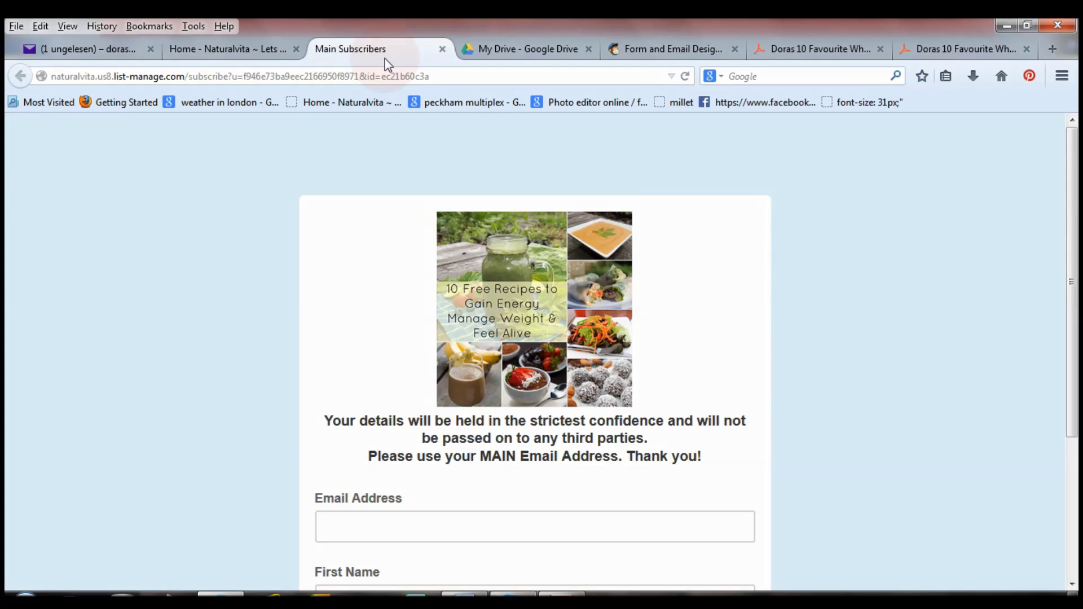
{"action": "mouse_move", "coordinate": [1064, 303]}
{"action": "left_mouse_down"}
{"action": "mouse_move", "coordinate": [1078, 404]}
{"action": "mouse_move", "coordinate": [1075, 307]}
{"action": "left_mouse_up"}
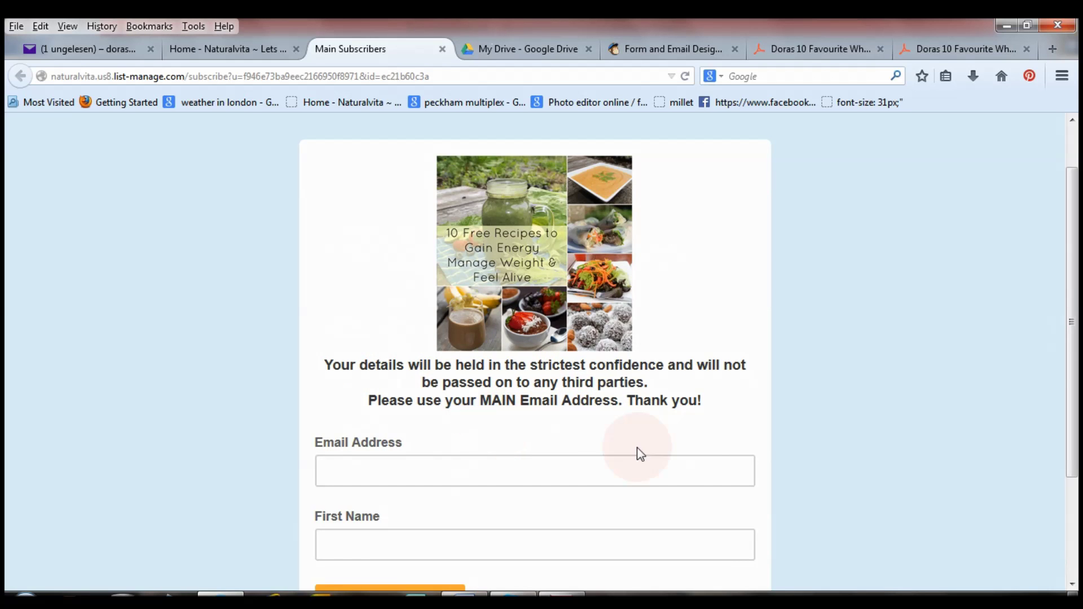
{"action": "mouse_move", "coordinate": [1077, 364]}
{"action": "left_mouse_down"}
{"action": "mouse_move", "coordinate": [1075, 379]}
{"action": "mouse_move", "coordinate": [1075, 352]}
{"action": "left_mouse_up"}
{"action": "left_click", "coordinate": [374, 252]}
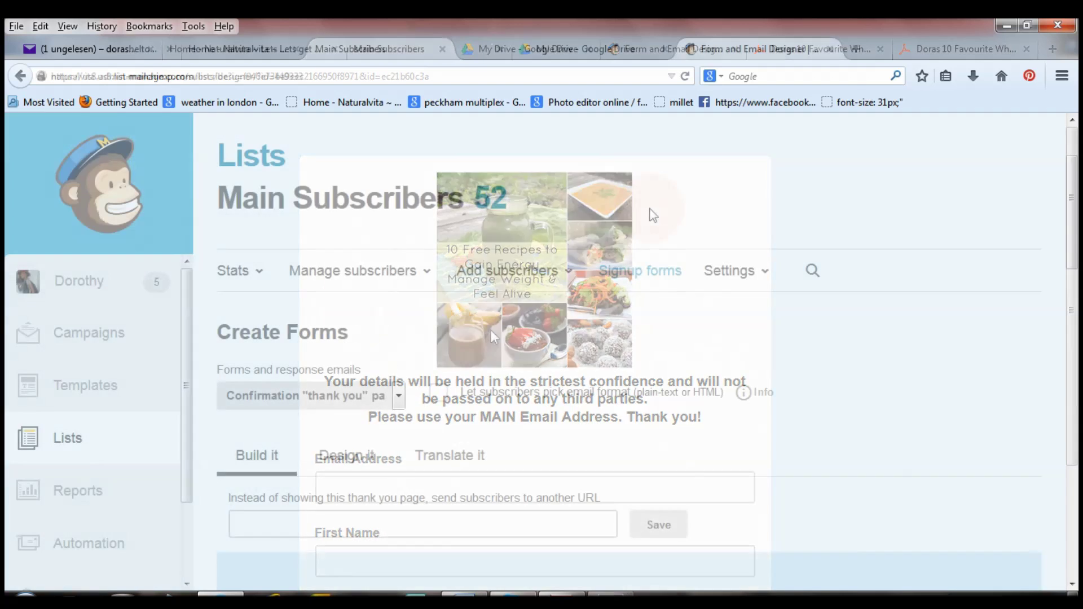
{"action": "left_click", "coordinate": [650, 210]}
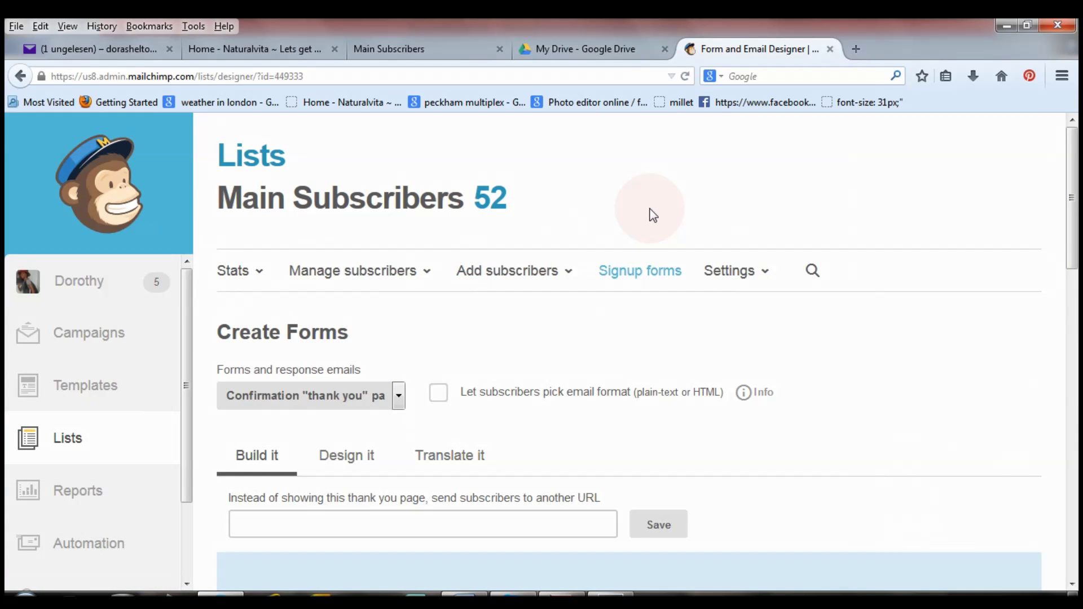
Step: Return to the MailChimp dashboard and open the Main Subscribers list
{"action": "left_click", "coordinate": [180, 205]}
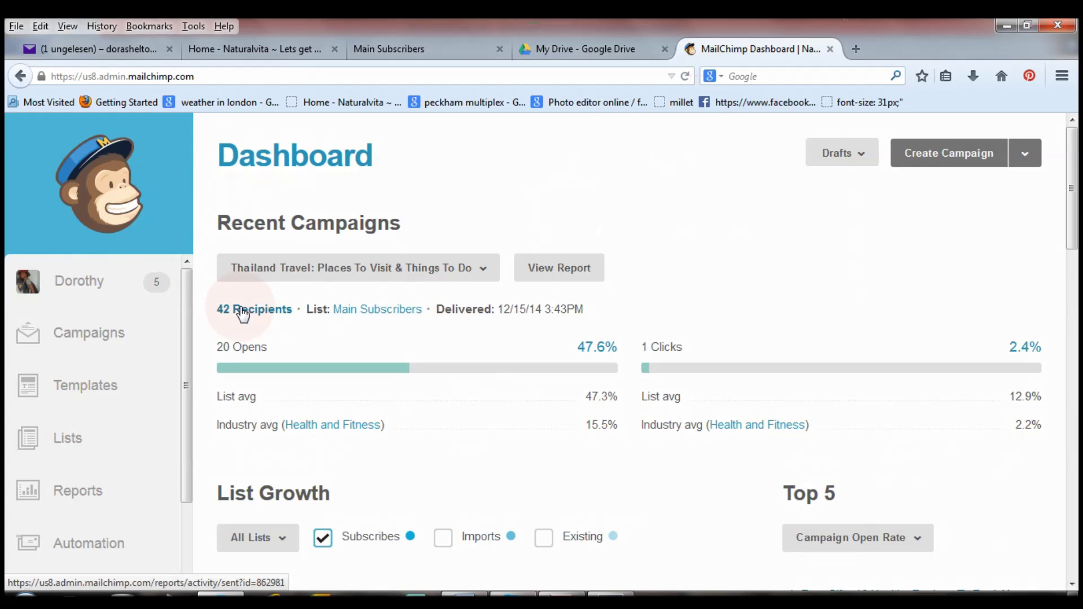
{"action": "left_click", "coordinate": [66, 446]}
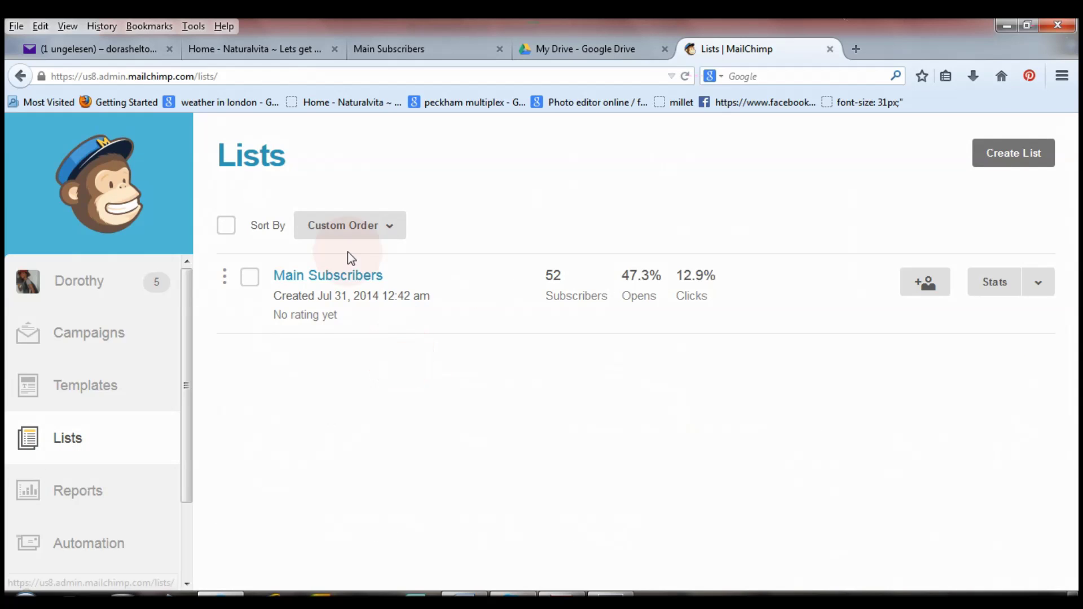
{"action": "left_click", "coordinate": [314, 281]}
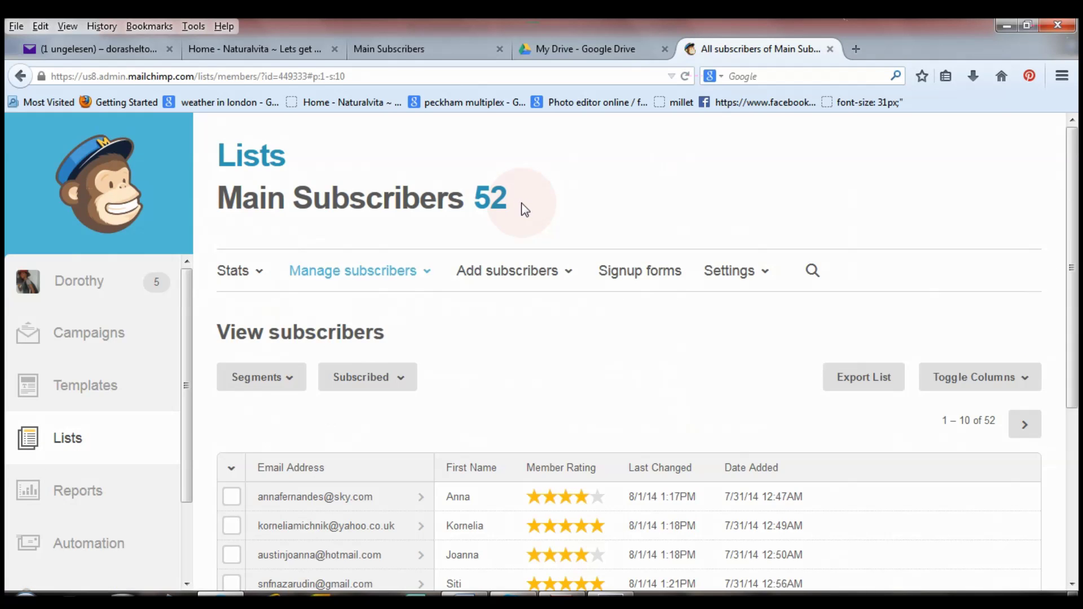
Step: Open the General forms designer from the Main Subscribers list's signup forms
{"action": "left_click_drag", "start_coordinate": [1077, 193], "coordinate": [1077, 226]}
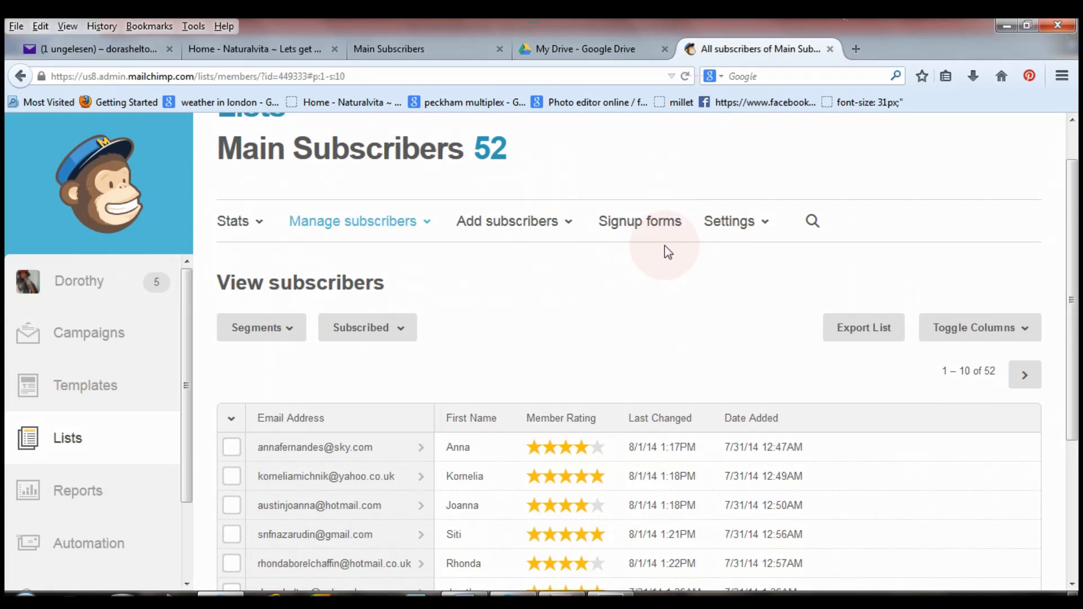
{"action": "left_click", "coordinate": [641, 223]}
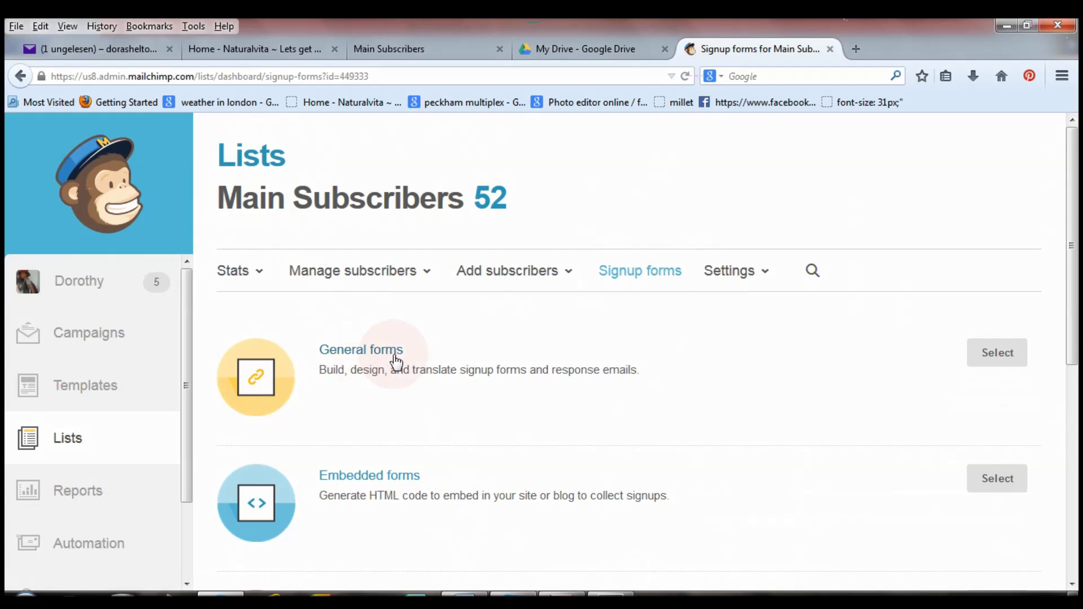
{"action": "left_click", "coordinate": [364, 354]}
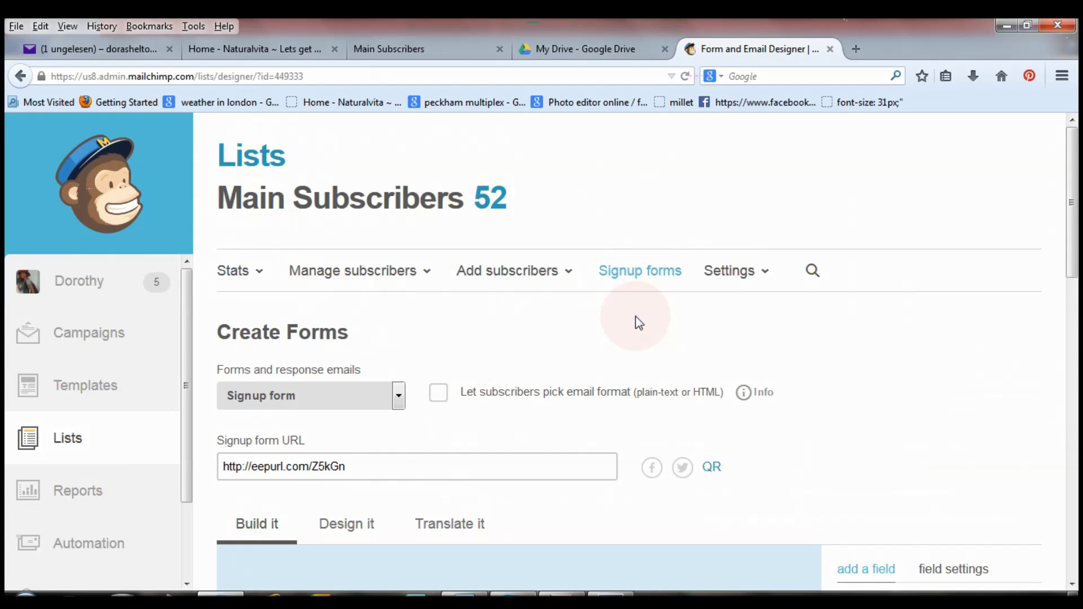
Step: Choose the Confirmation "thank you" page among the forms and response emails and bring its picture and link block into view
{"action": "left_click_drag", "start_coordinate": [1078, 203], "coordinate": [1072, 225]}
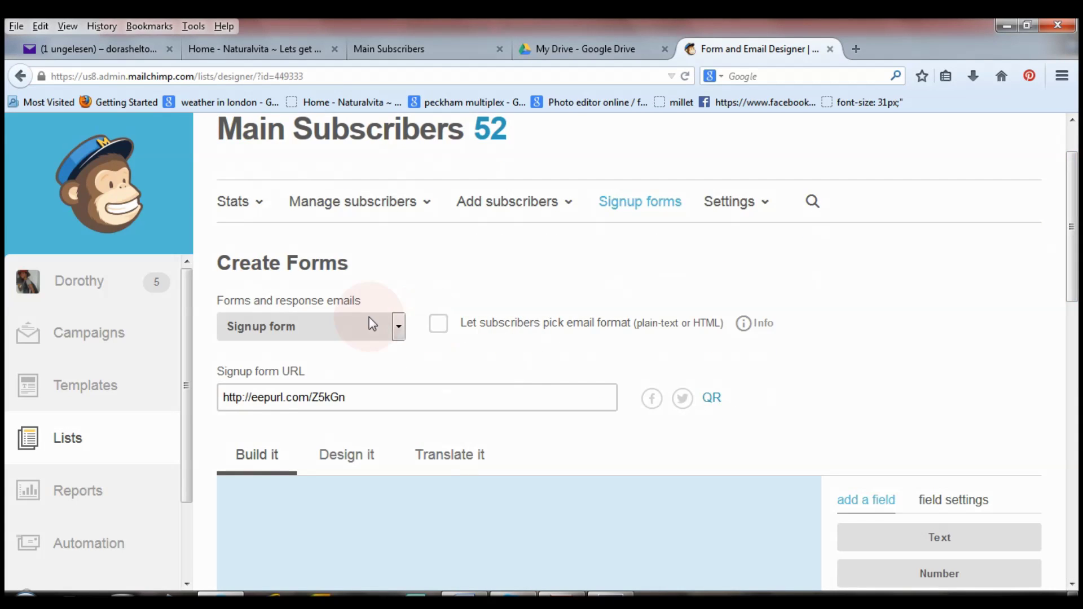
{"action": "left_click", "coordinate": [399, 333]}
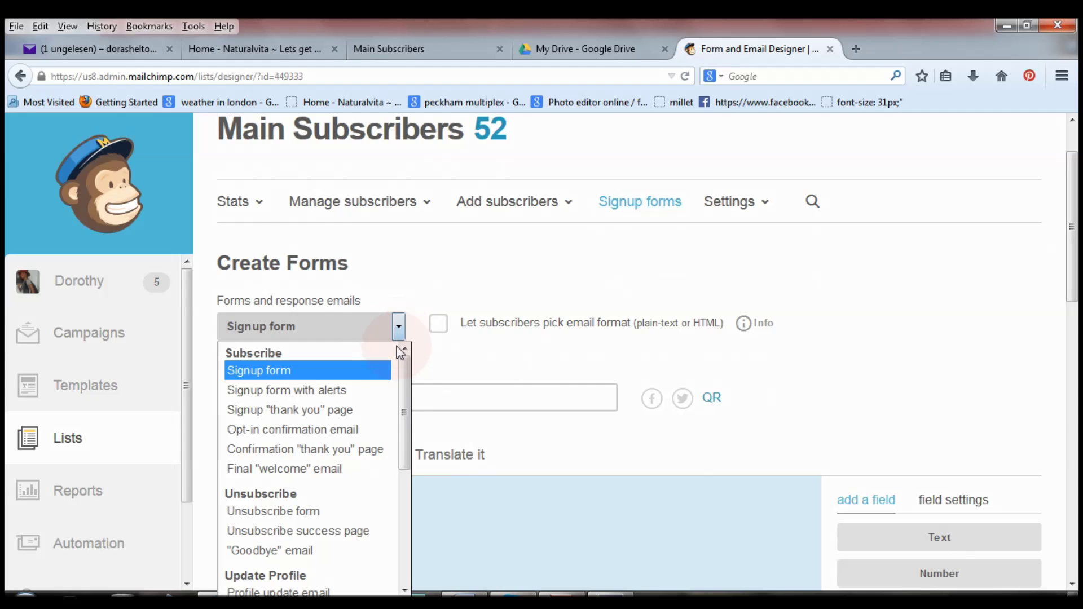
{"action": "left_click_drag", "start_coordinate": [407, 386], "coordinate": [409, 403]}
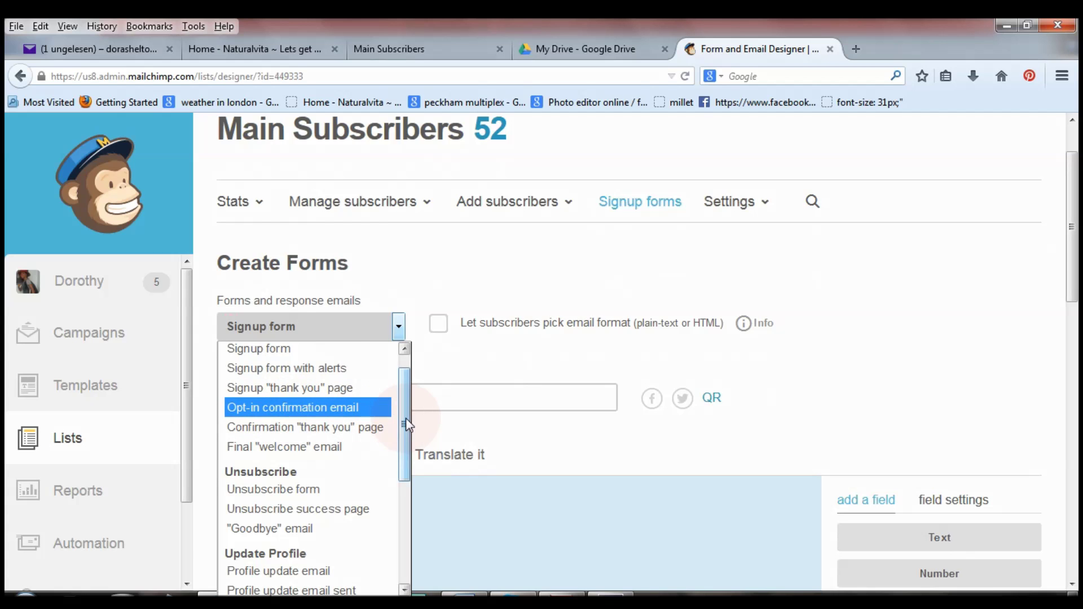
{"action": "left_click", "coordinate": [289, 434]}
{"action": "left_click_drag", "start_coordinate": [1072, 204], "coordinate": [1077, 384]}
{"action": "mouse_move", "coordinate": [757, 346]}
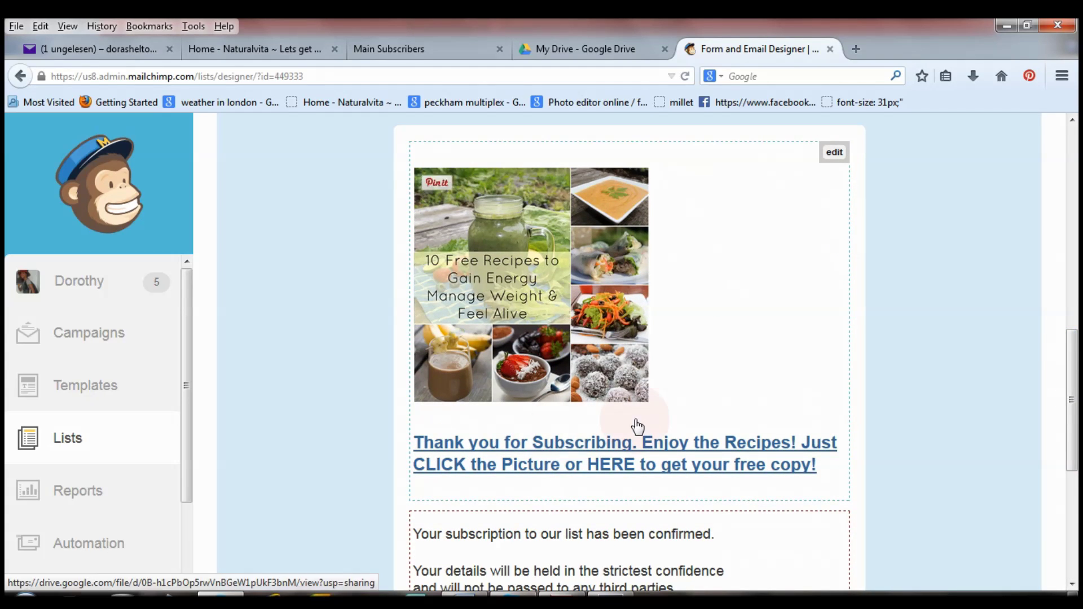
{"action": "mouse_move", "coordinate": [684, 237]}
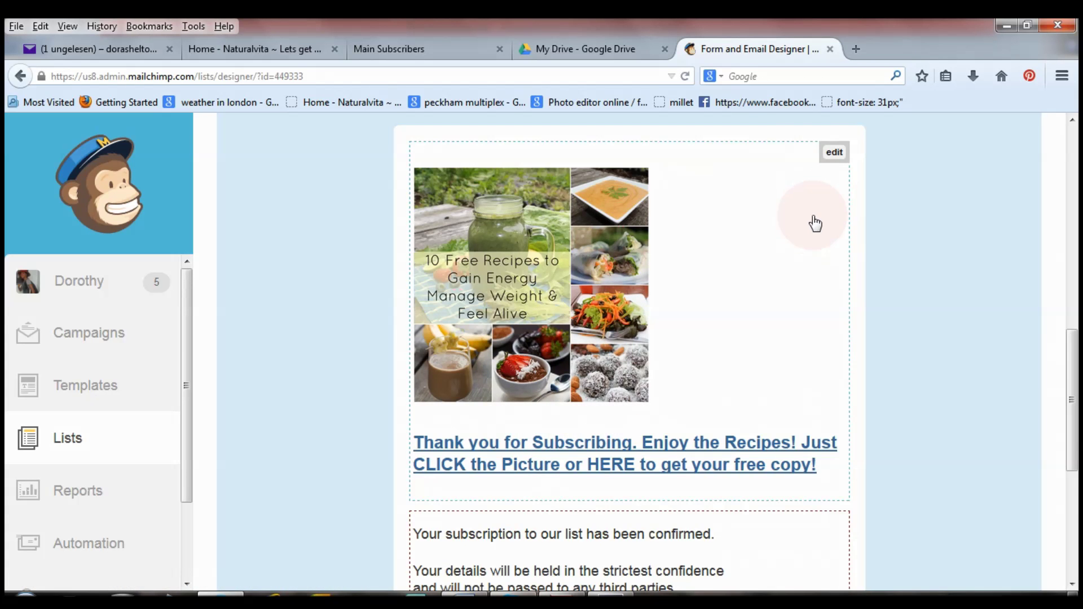
Step: Open the thank-you page's picture and link block for editing, and look at the image File Manager without choosing a file
{"action": "left_click", "coordinate": [834, 154]}
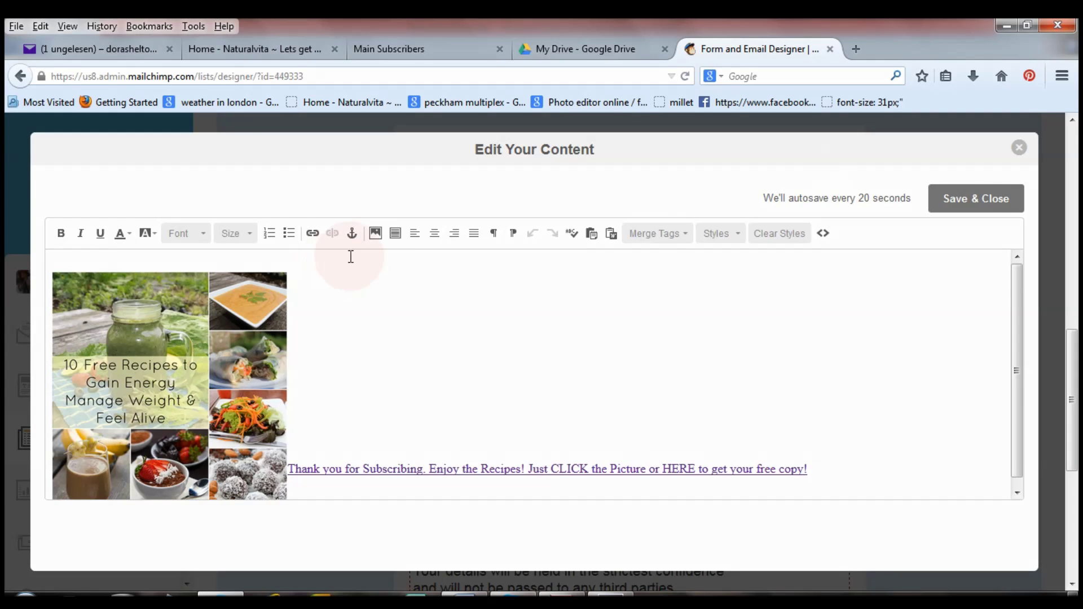
{"action": "left_click", "coordinate": [375, 238]}
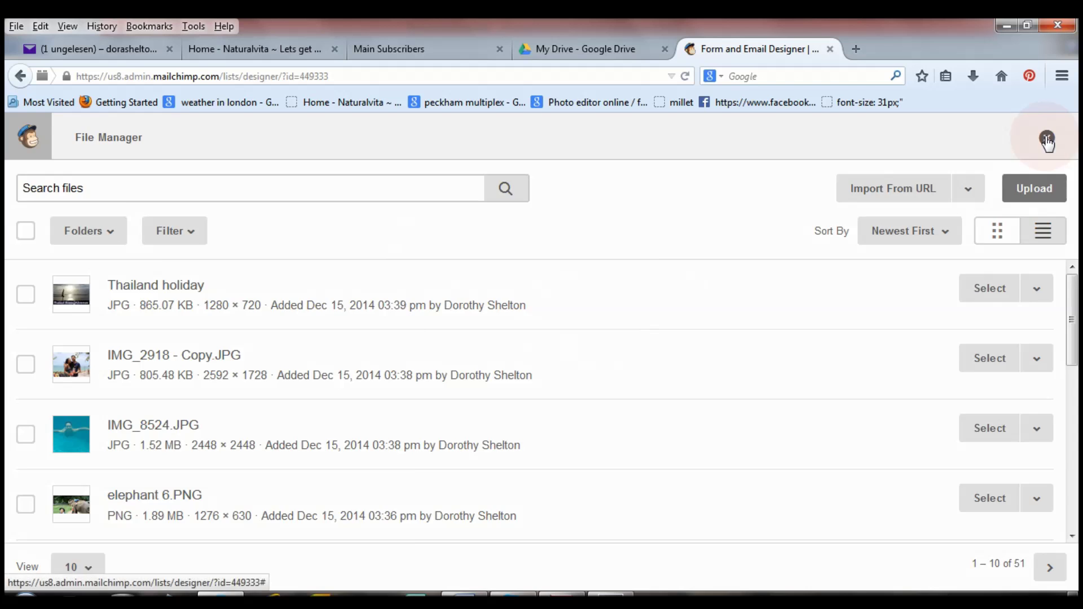
{"action": "left_click", "coordinate": [1047, 138]}
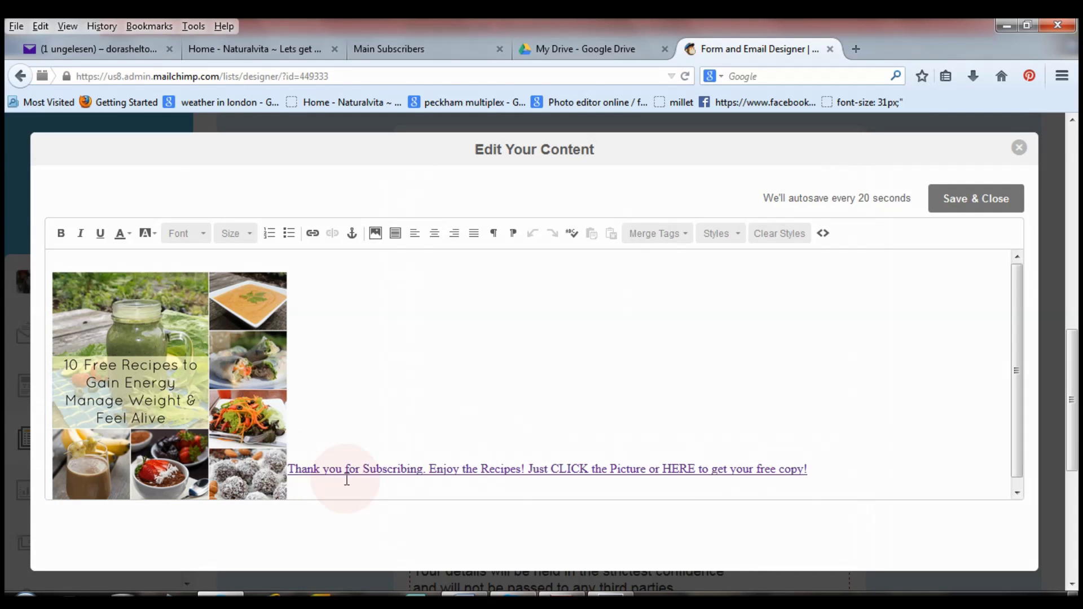
Step: Select the thank-you text beside the picture and view its web address link settings without inserting a link
{"action": "left_click", "coordinate": [302, 480]}
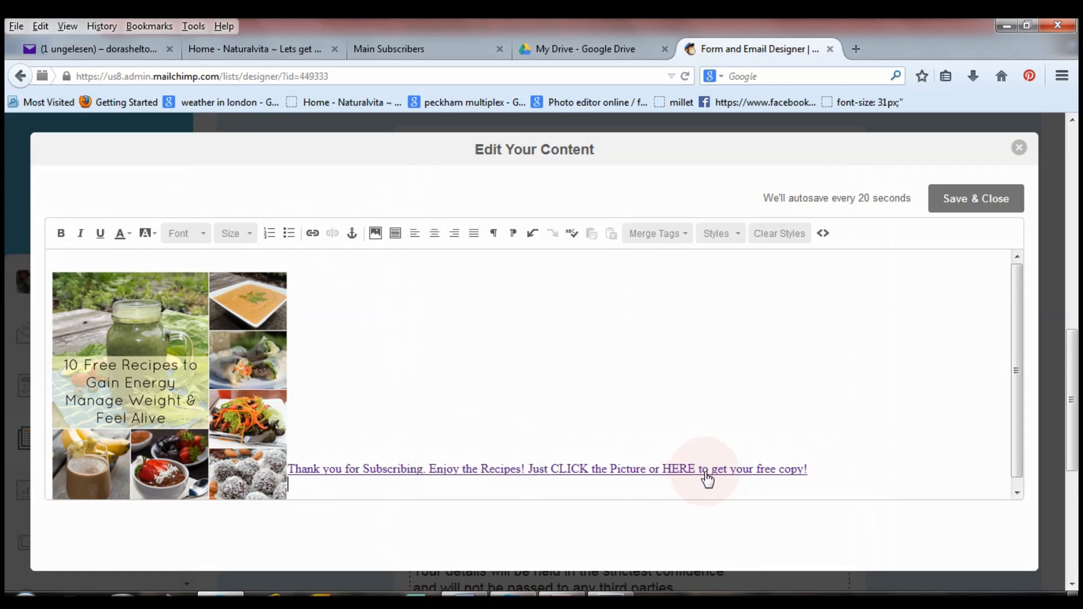
{"action": "left_click", "coordinate": [337, 479]}
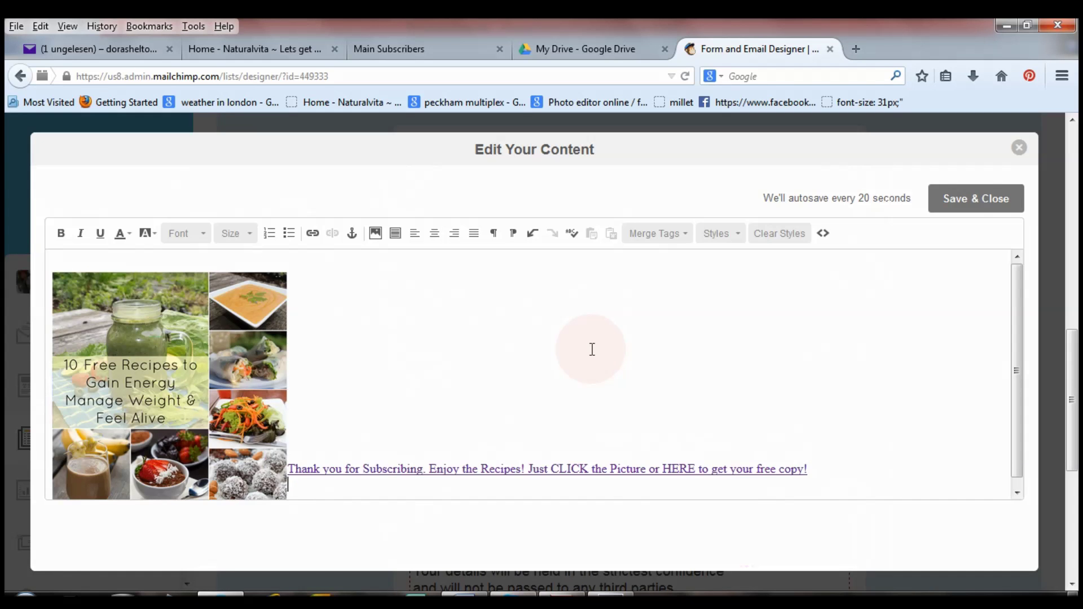
{"action": "left_click", "coordinate": [300, 468]}
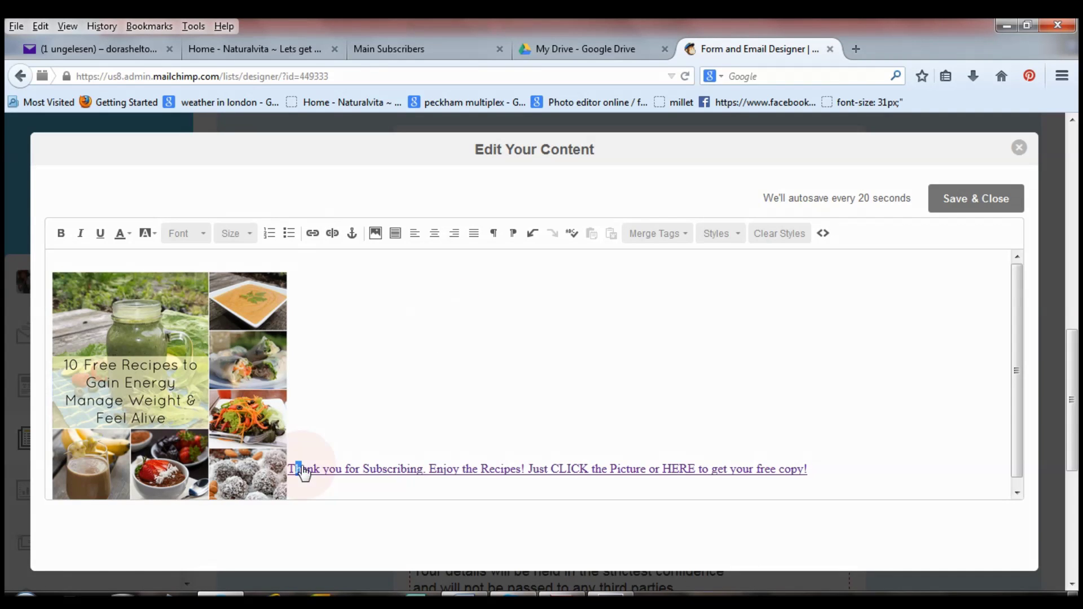
{"action": "triple_click", "coordinate": [657, 481]}
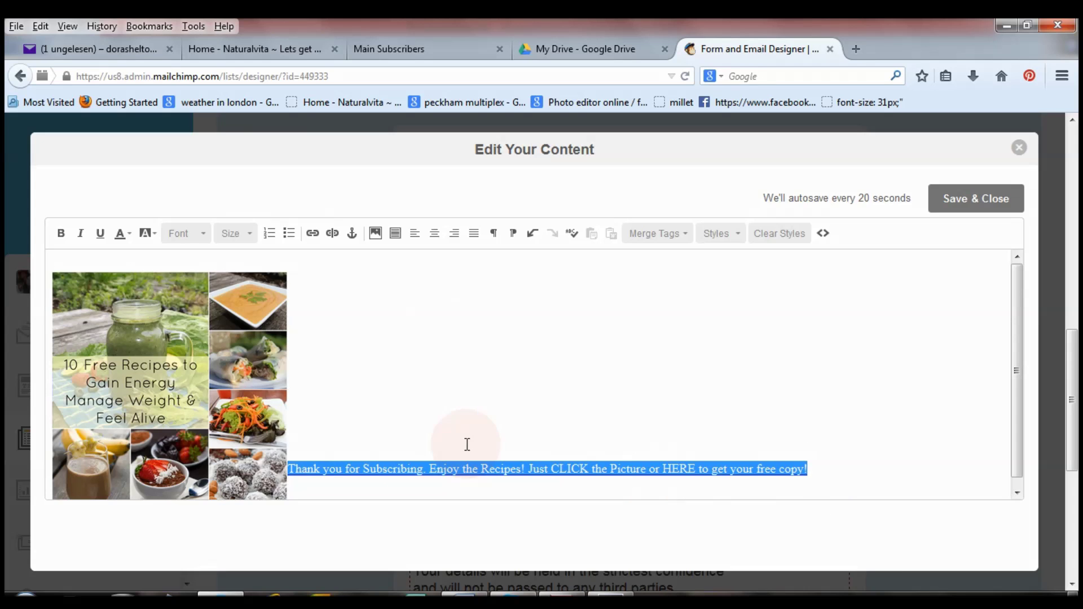
{"action": "left_click", "coordinate": [313, 233]}
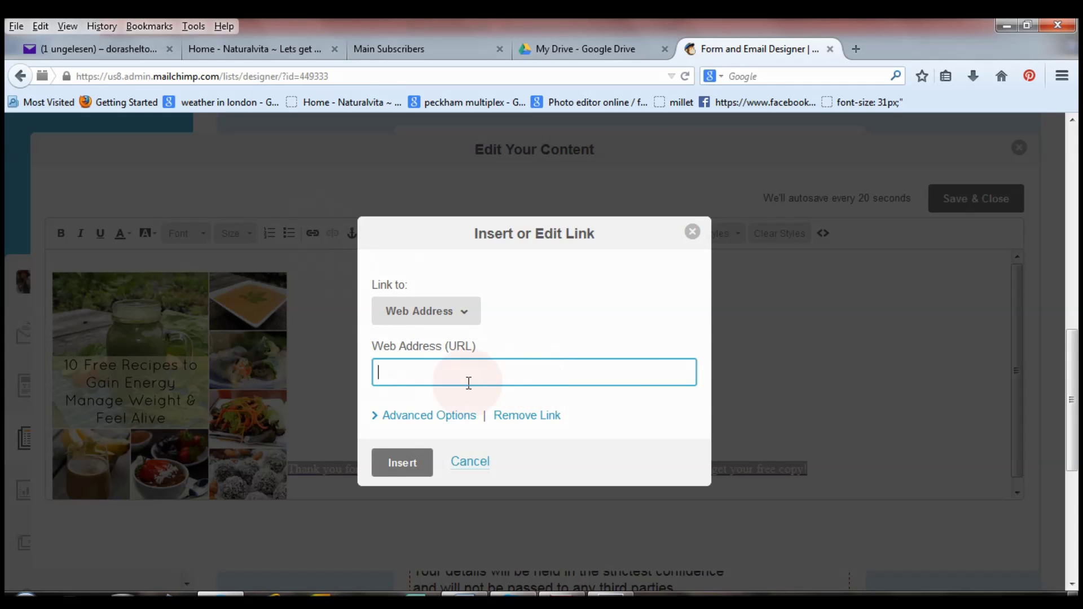
{"action": "left_click", "coordinate": [698, 235]}
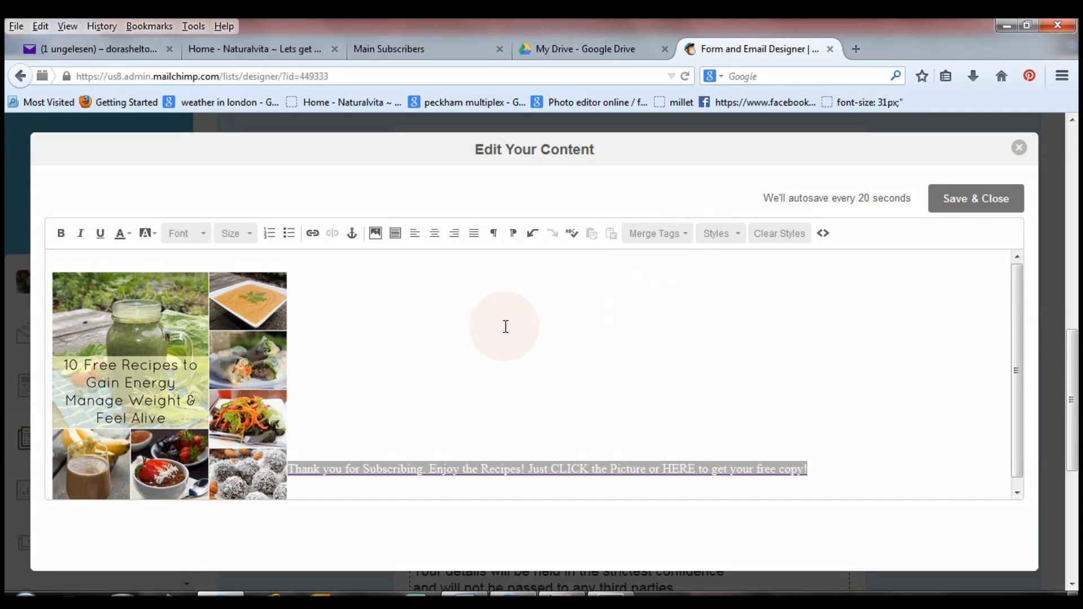
{"action": "left_click", "coordinate": [505, 326]}
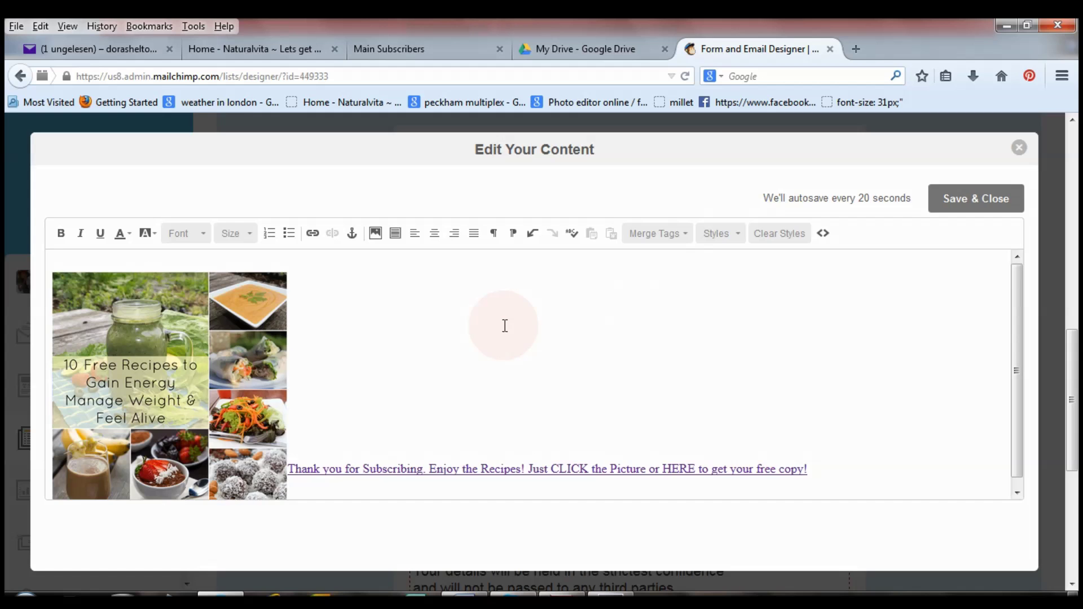
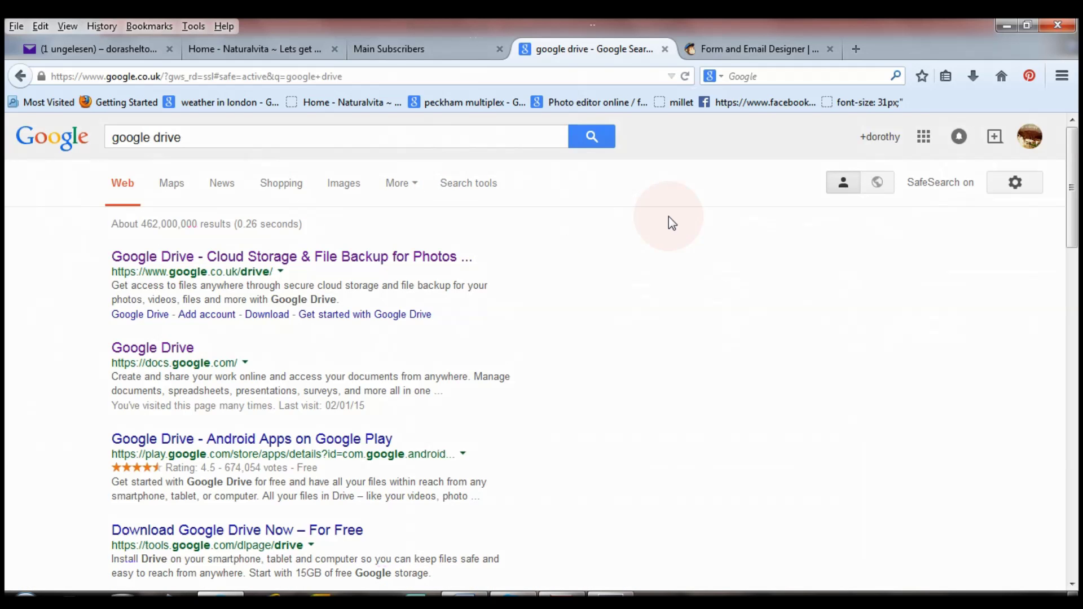
Step: Search Google for "google email account", view the Gmail inbox from the results, and close it
{"action": "left_click", "coordinate": [66, 139]}
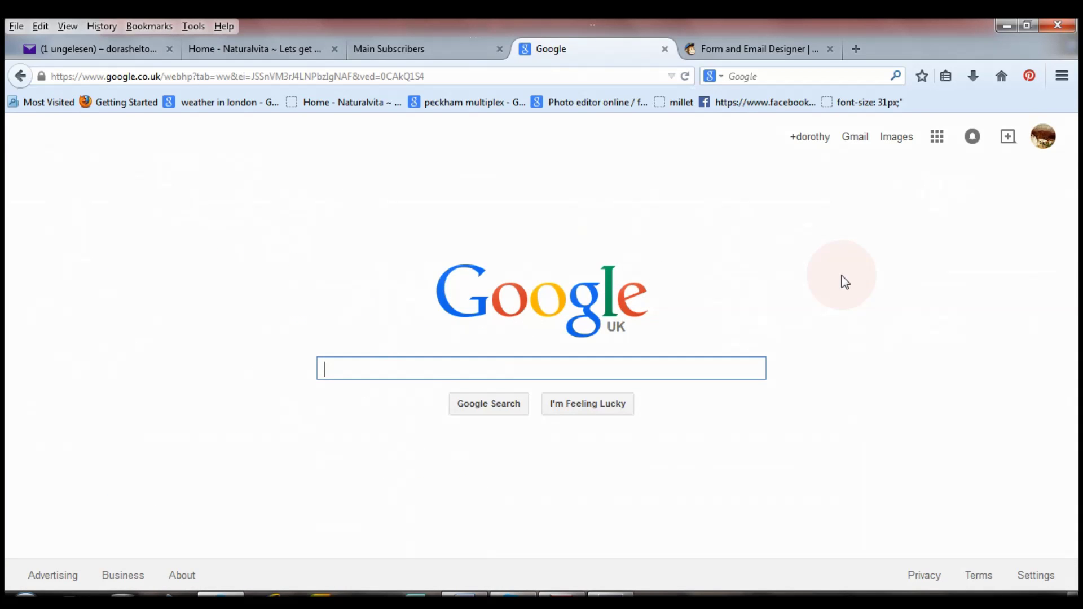
{"action": "left_click", "coordinate": [862, 146]}
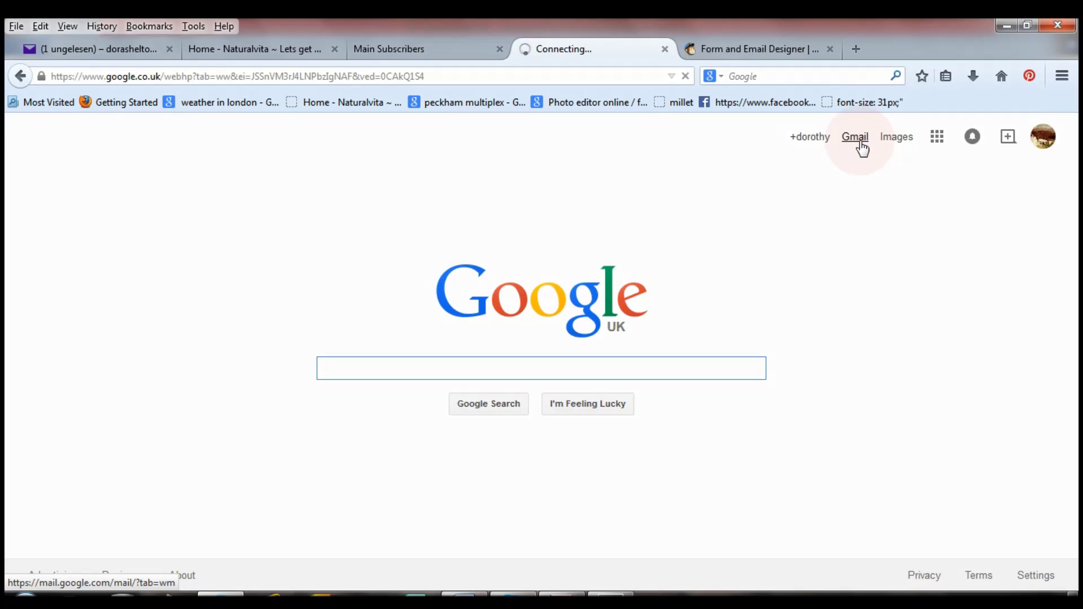
{"action": "left_click", "coordinate": [506, 367]}
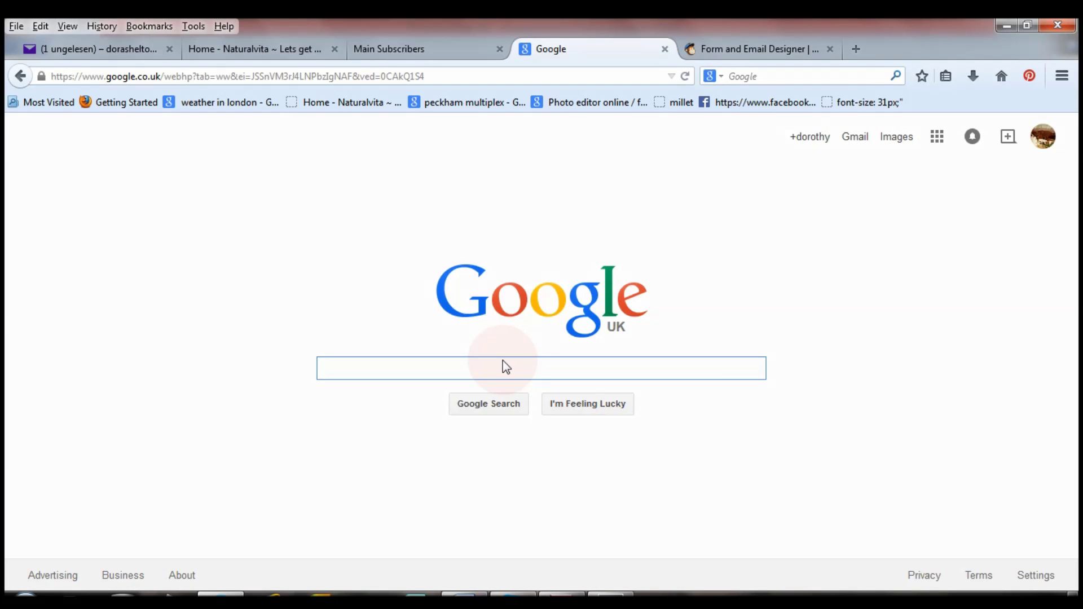
{"action": "type", "text": "google "}
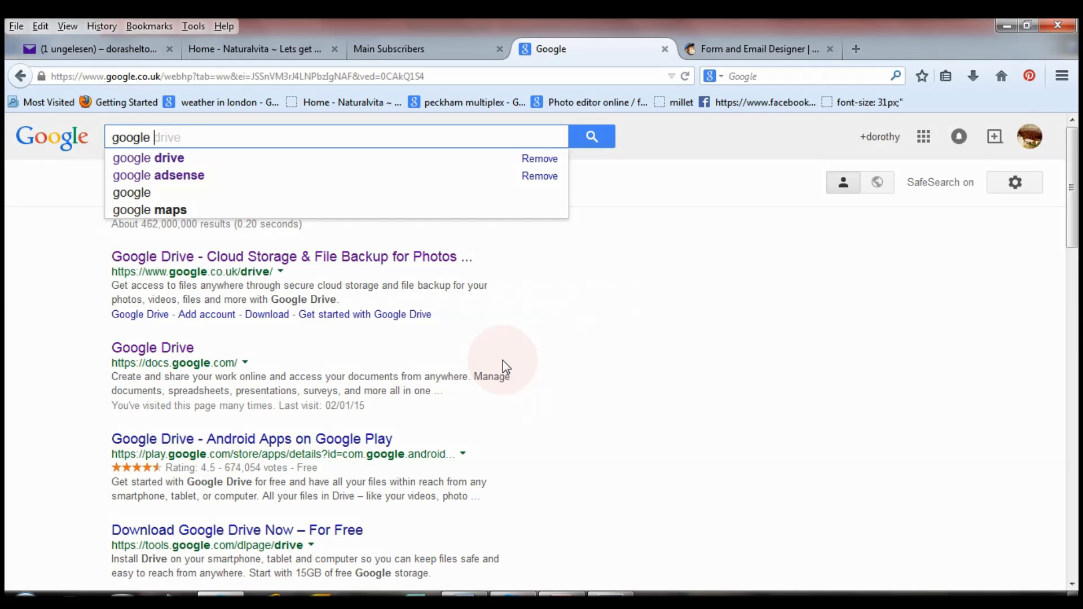
{"action": "type", "text": "email"}
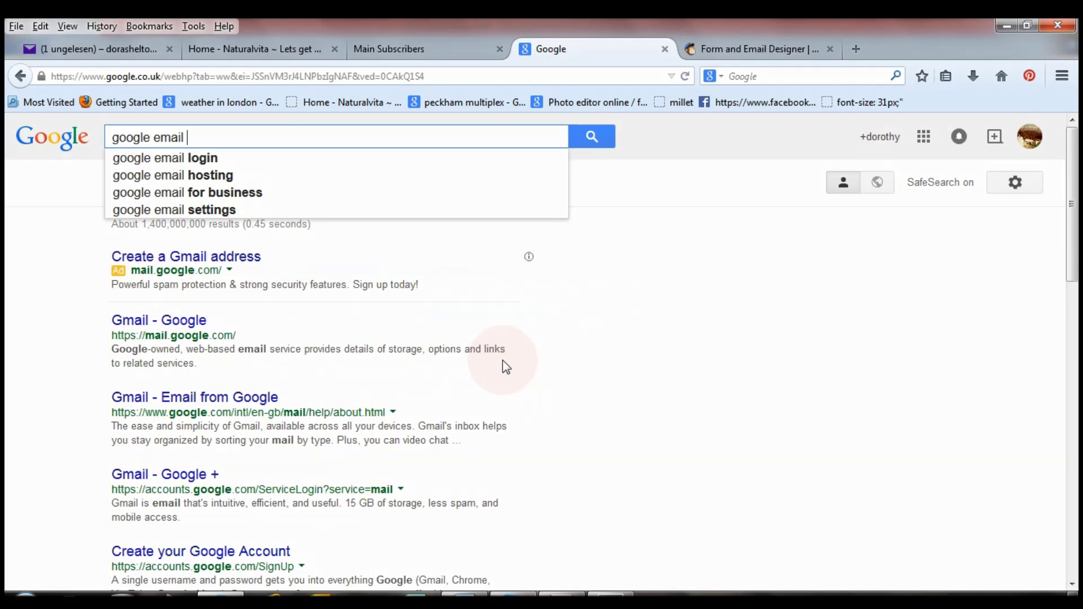
{"action": "type", "text": " a"}
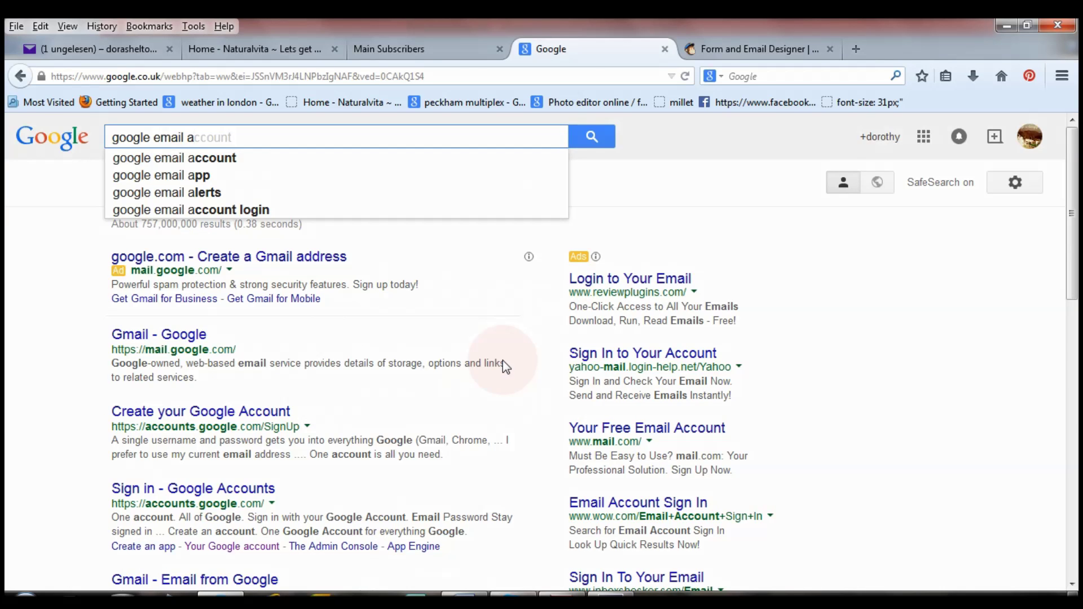
{"action": "left_click", "coordinate": [178, 338]}
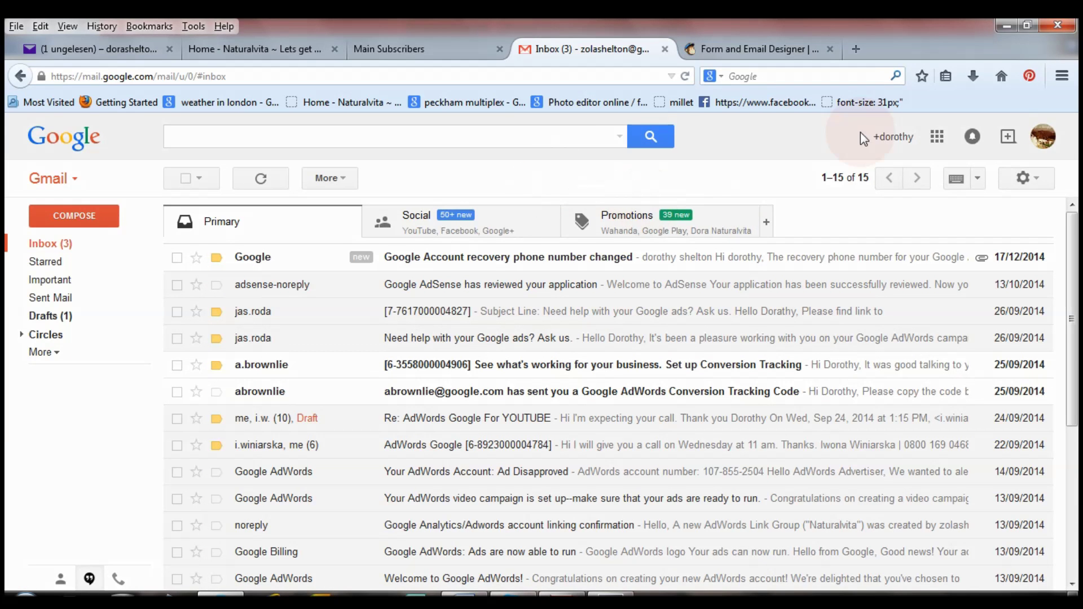
{"action": "left_click", "coordinate": [261, 178]}
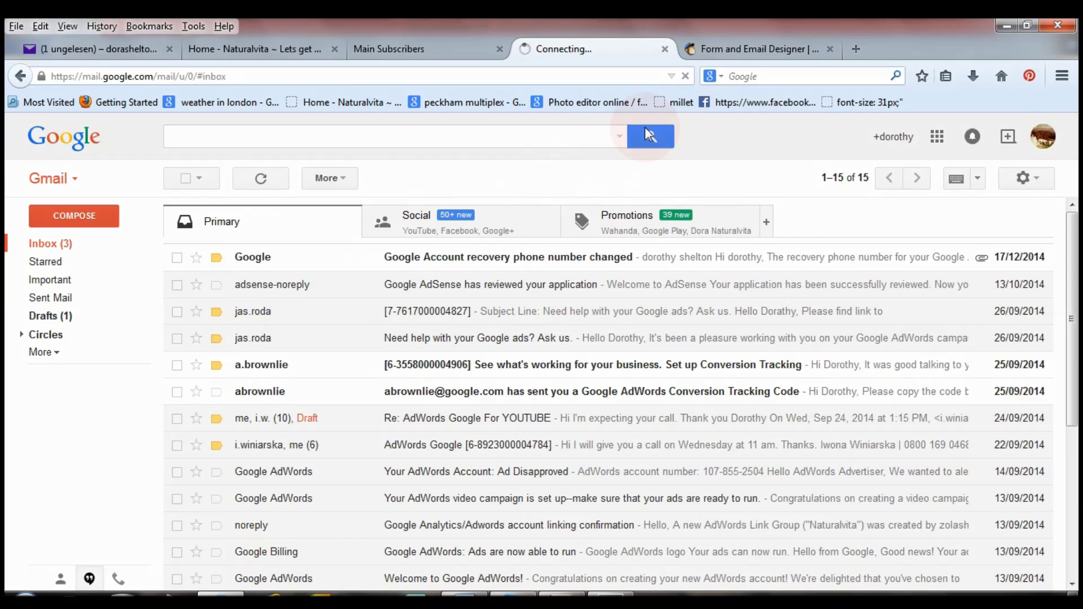
{"action": "left_click", "coordinate": [666, 50]}
Step: Search Google for "google drive" in a new browser tab and go to My Drive on drive.google.com
{"action": "left_click", "coordinate": [691, 49]}
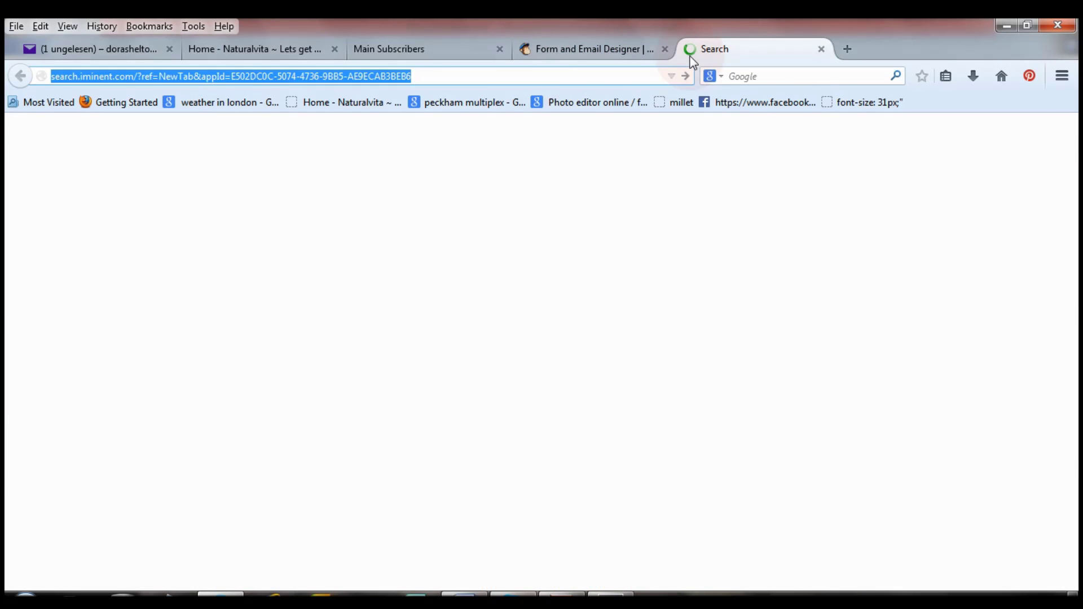
{"action": "left_click_drag", "start_coordinate": [494, 80], "coordinate": [36, 77]}
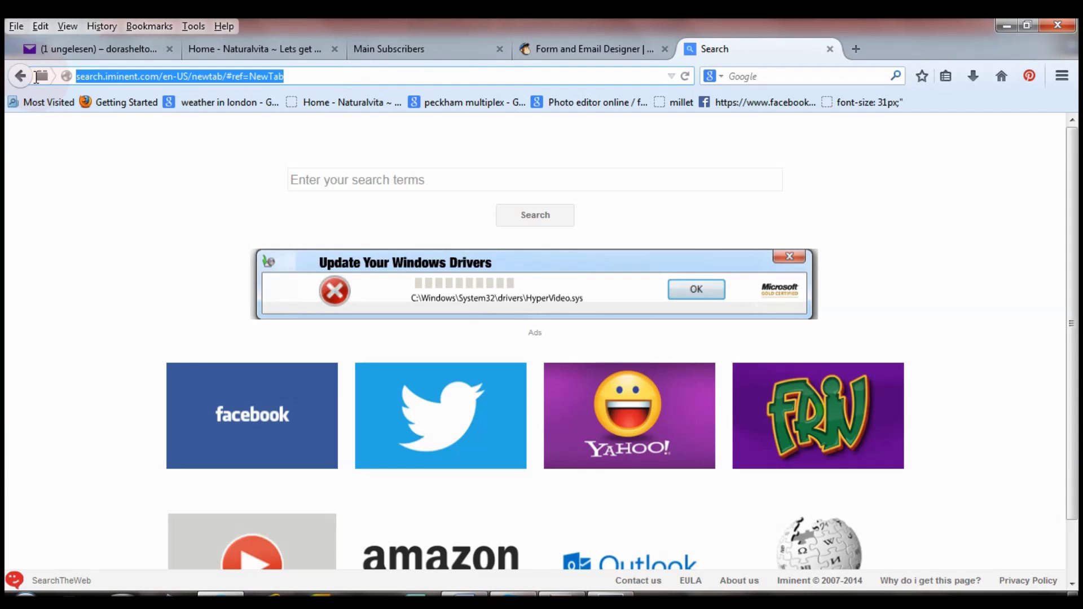
{"action": "type", "text": "go"}
{"action": "key", "text": "Return"}
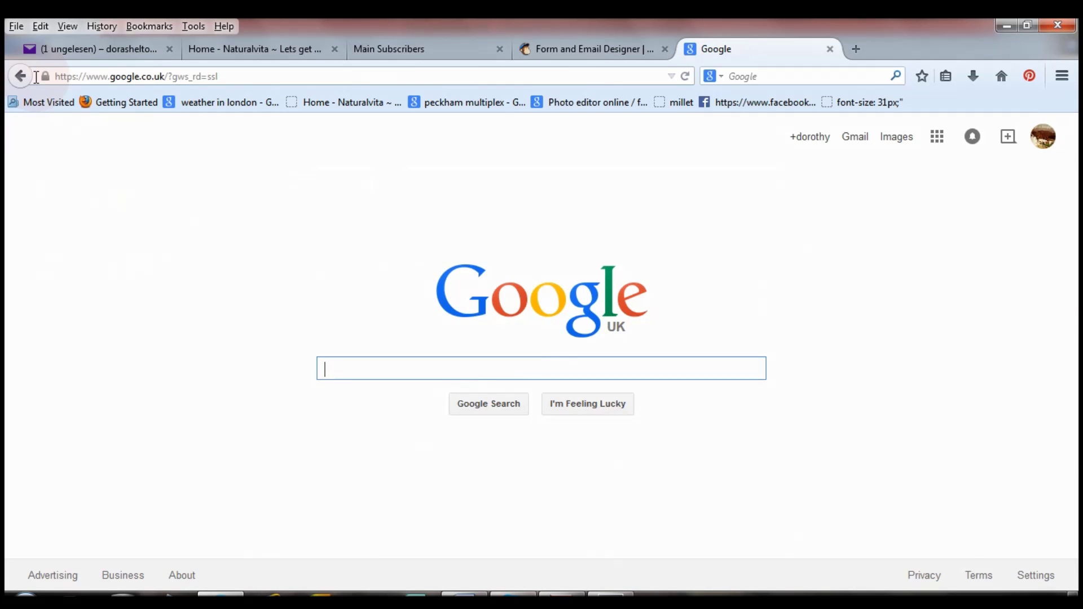
{"action": "type", "text": "google a"}
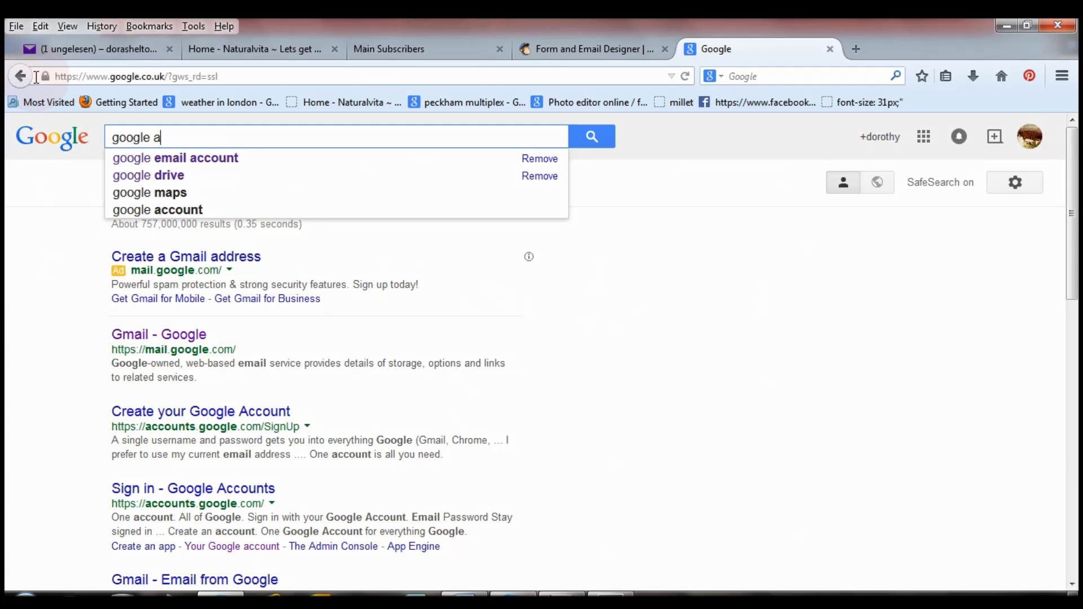
{"action": "key", "text": "BackSpace"}
{"action": "type", "text": "drive"}
{"action": "key", "text": "Return"}
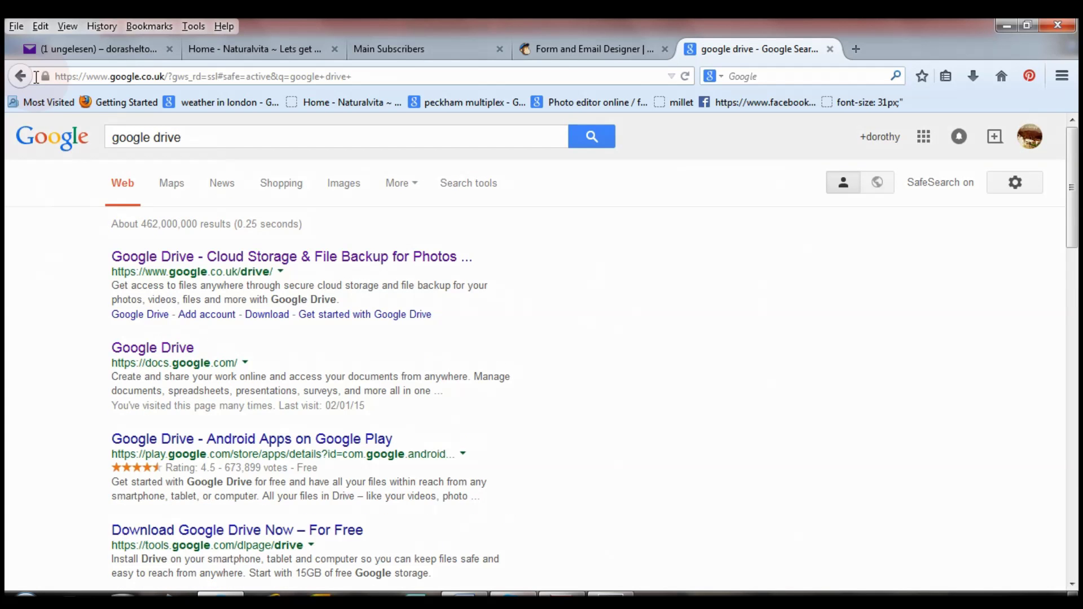
{"action": "left_click", "coordinate": [141, 355]}
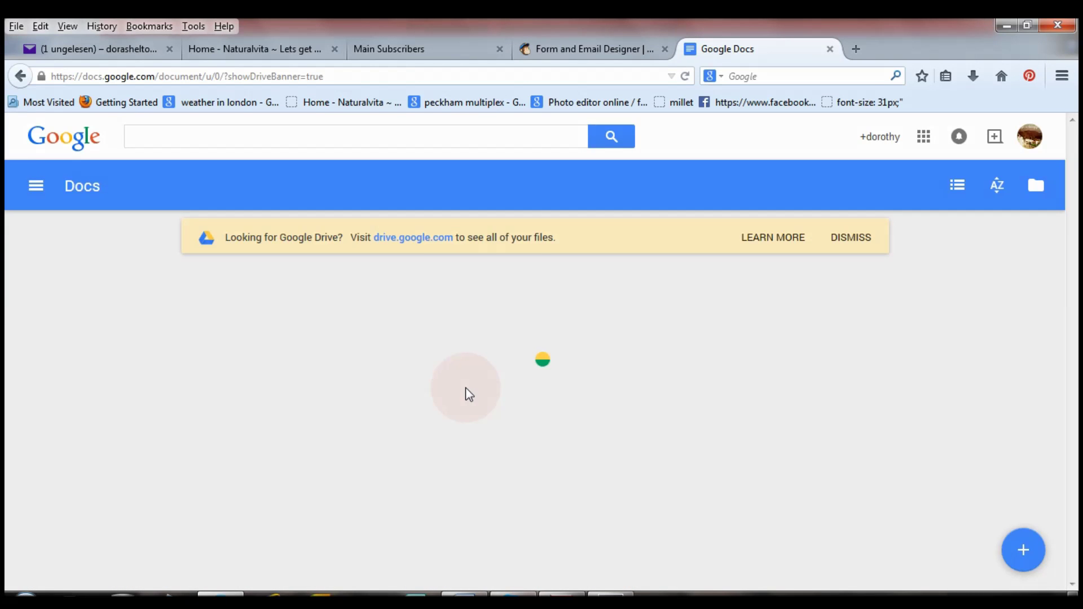
{"action": "left_click", "coordinate": [418, 243]}
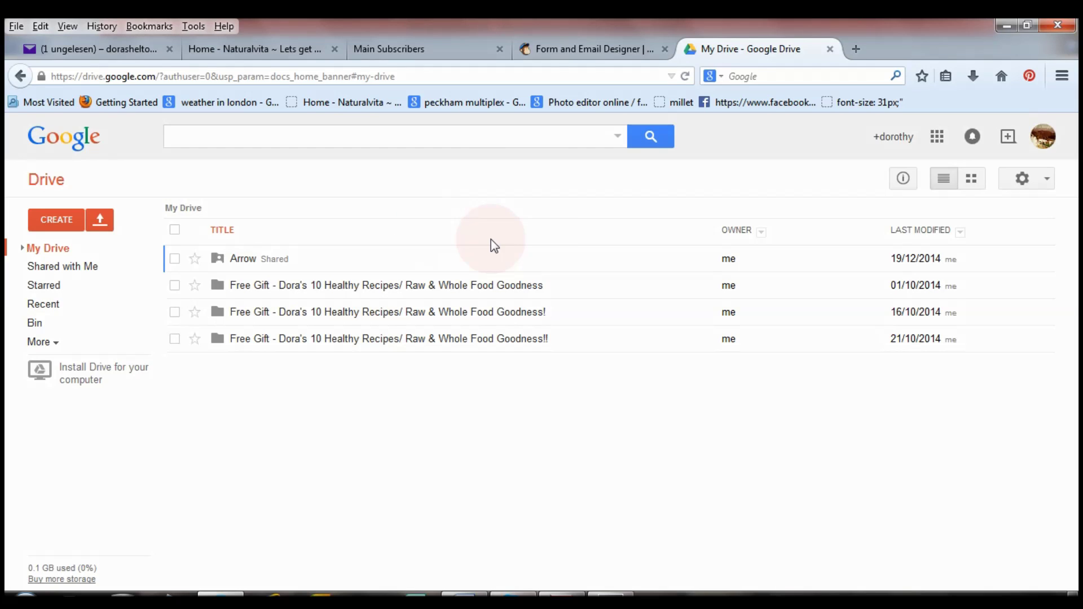
Step: Create a My Drive folder named "Free Gift -", the author's first name in possessive form, and "10 Healthy Recipes/ Raw & Whole Food Goodness :-)"
{"action": "left_click", "coordinate": [59, 222]}
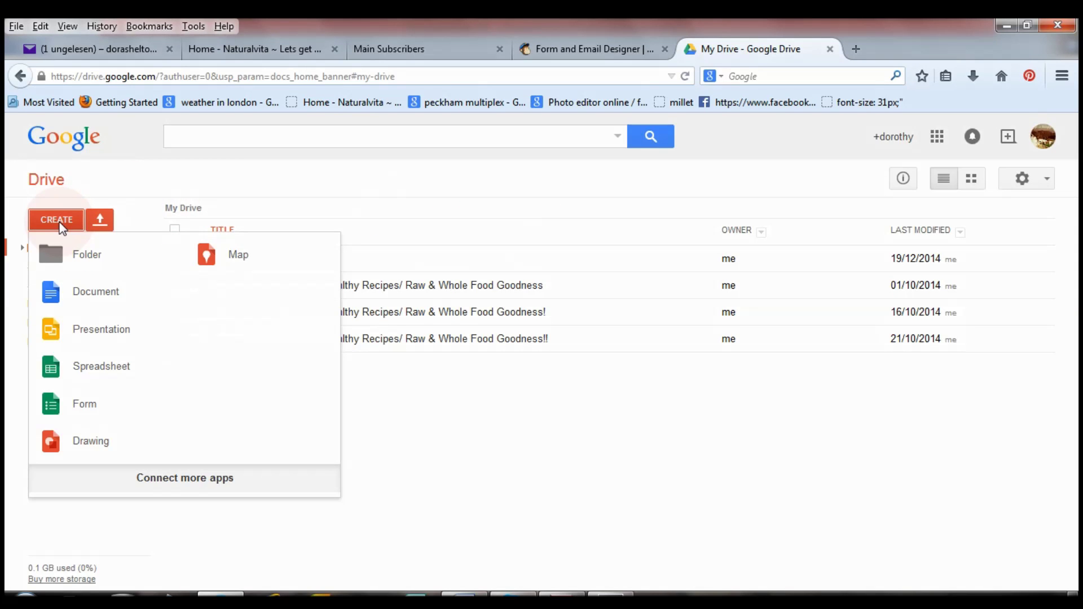
{"action": "left_click", "coordinate": [79, 256]}
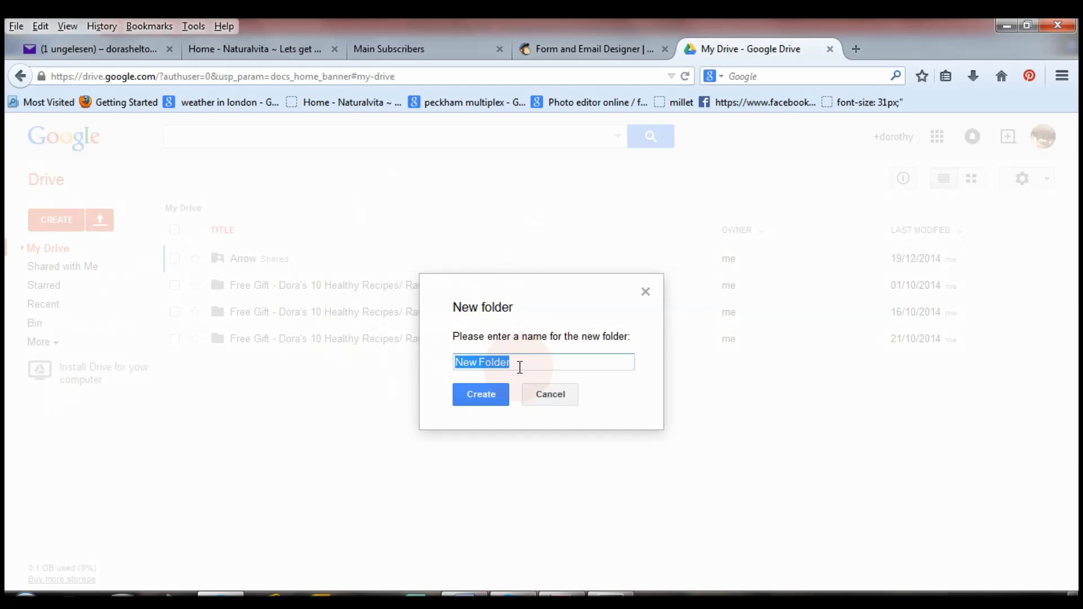
{"action": "type", "text": "Free Gift - D"}
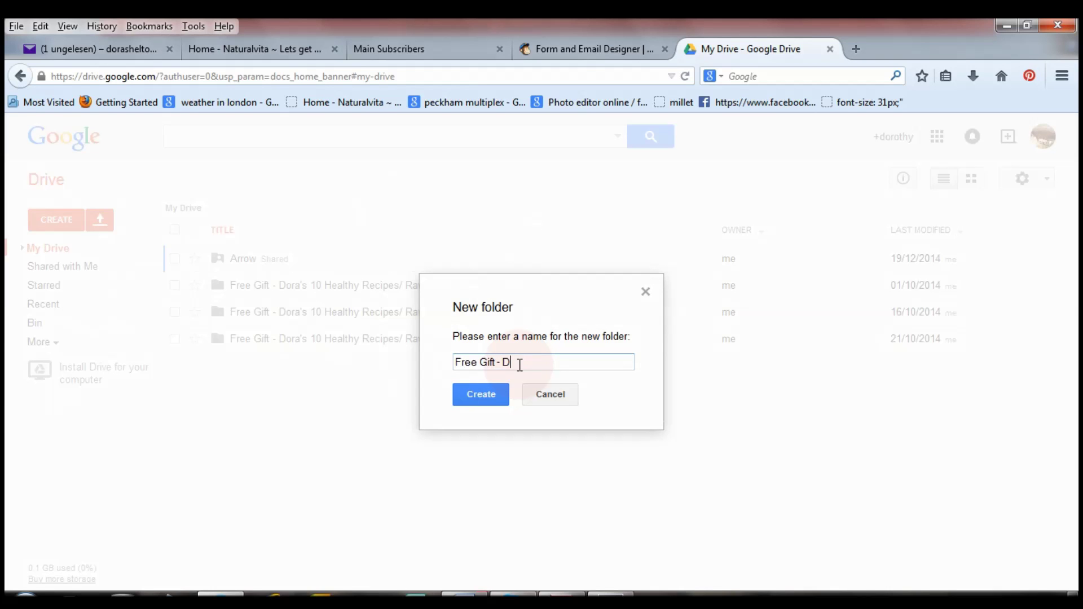
{"action": "type", "text": "ora's"}
{"action": "type", "text": "10 Healthy Recipes/ Raw & Whole Food Goodness"}
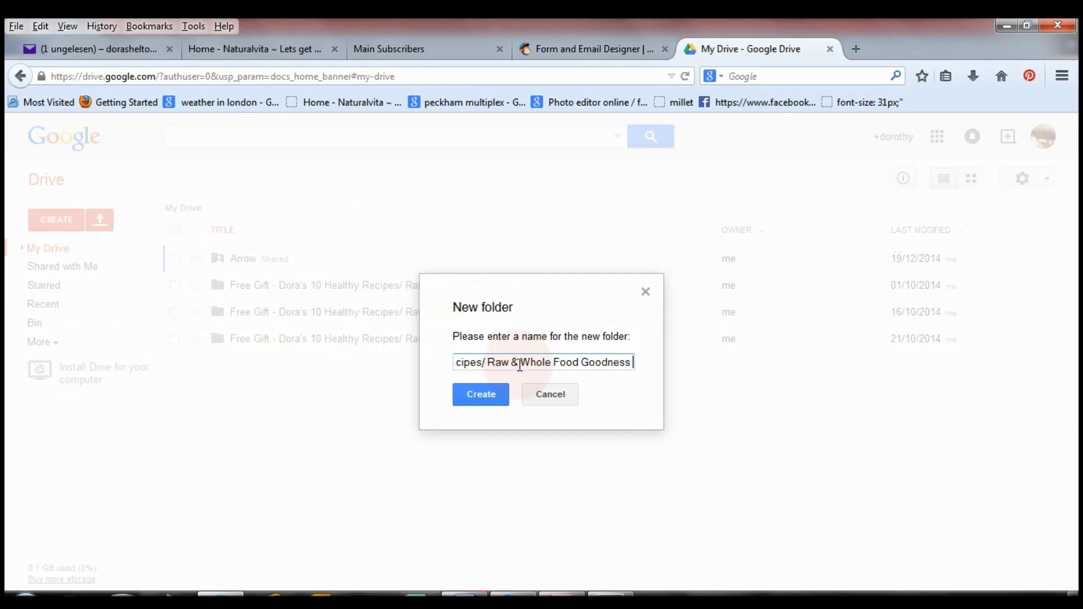
{"action": "type", "text": ":-)"}
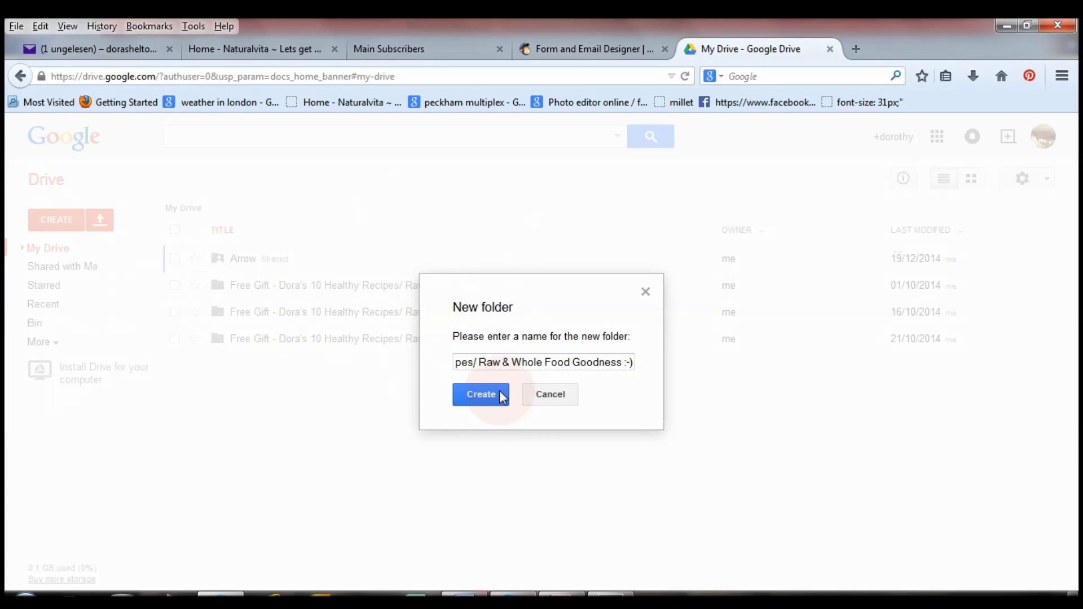
{"action": "left_click", "coordinate": [492, 395]}
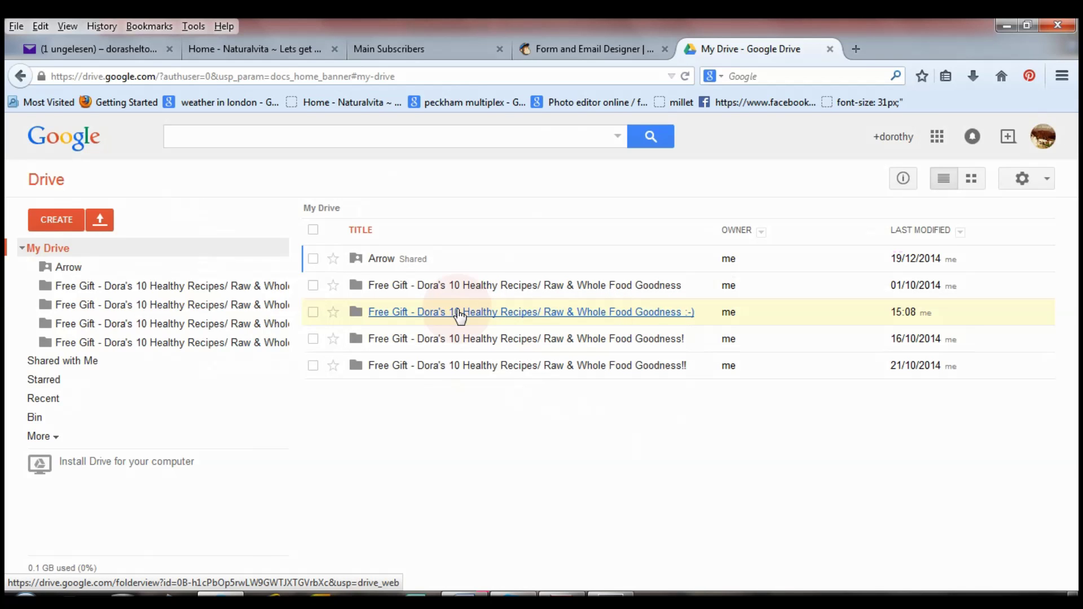
Step: Upload the "10 Favourite Wholefood Recipes" PDF from the Recipe book folder in Documents into the new Free Gift folder ending in ":-)"
{"action": "left_click", "coordinate": [481, 313]}
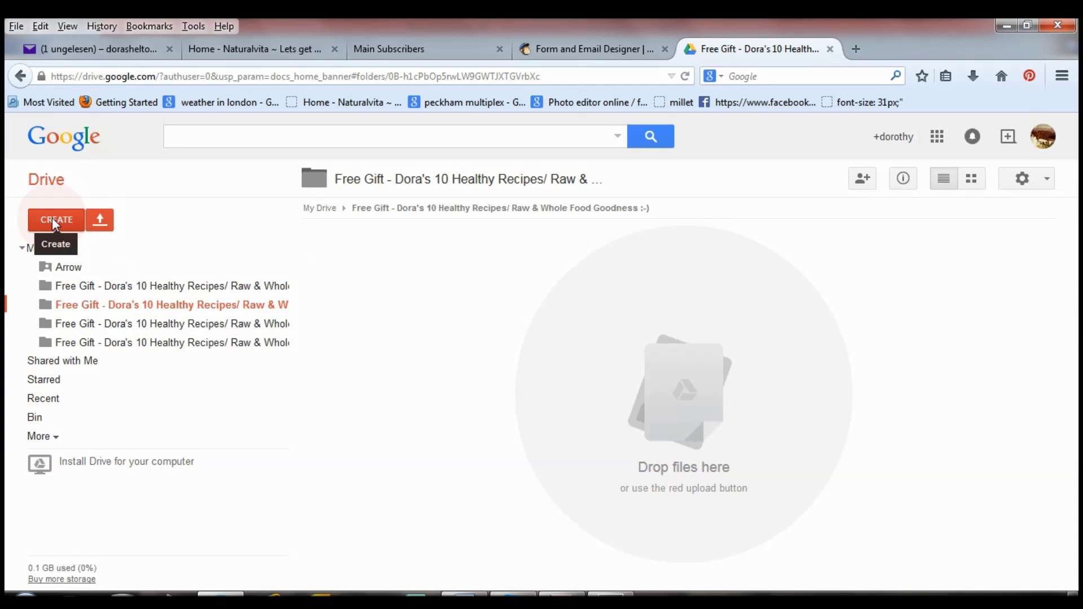
{"action": "left_click", "coordinate": [101, 221]}
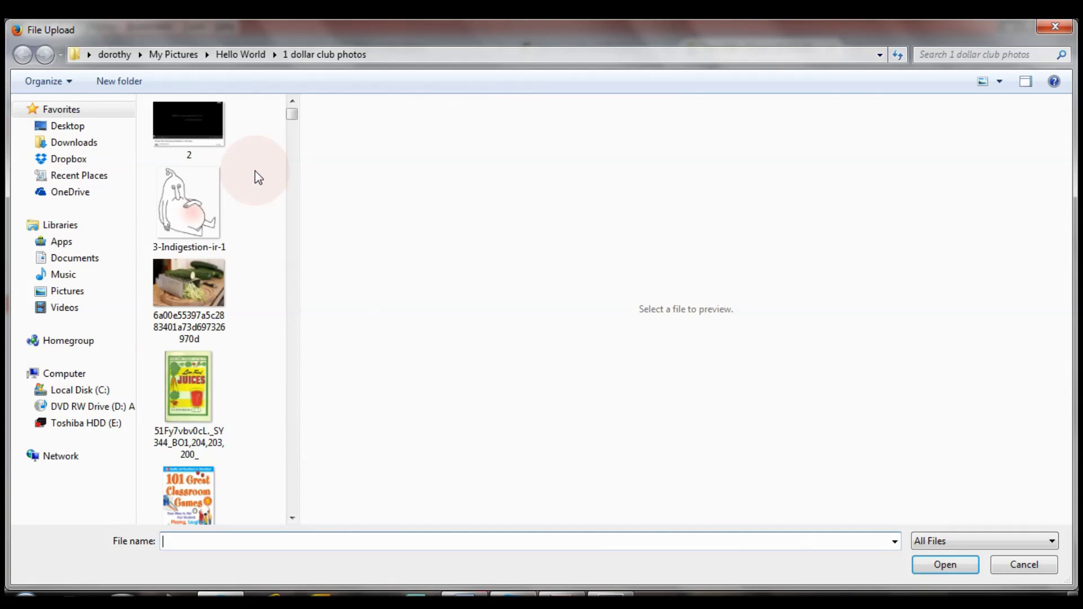
{"action": "left_click", "coordinate": [71, 292]}
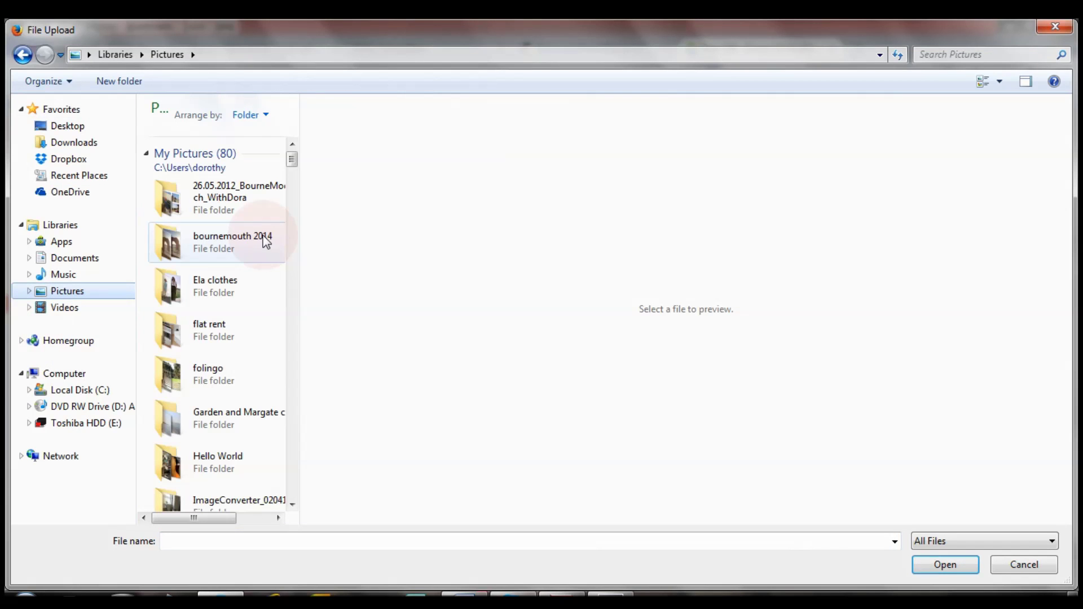
{"action": "left_click_drag", "start_coordinate": [297, 151], "coordinate": [295, 169]}
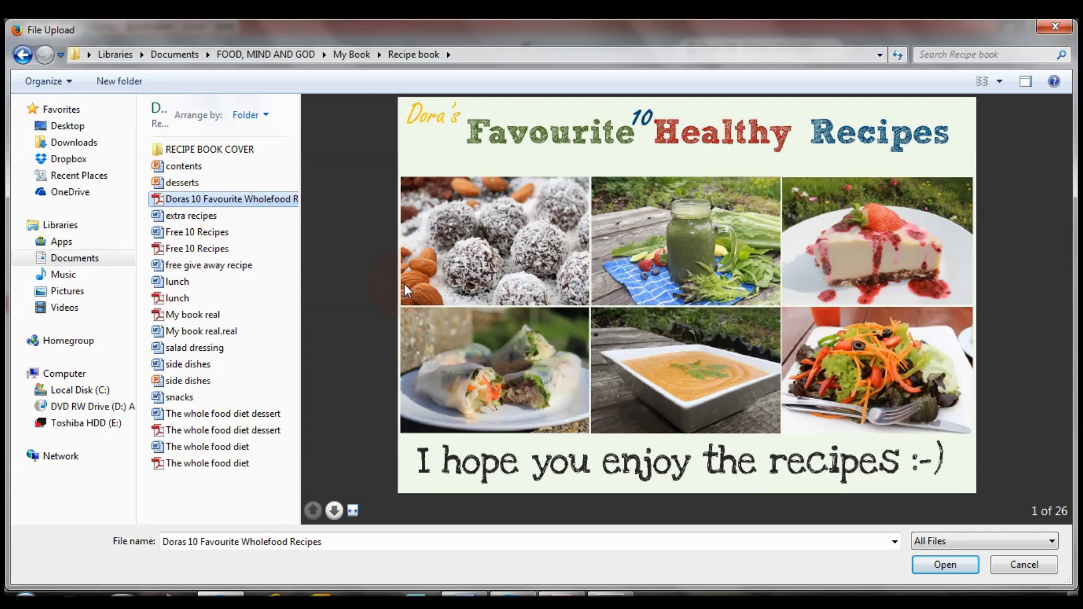
{"action": "left_click", "coordinate": [937, 566]}
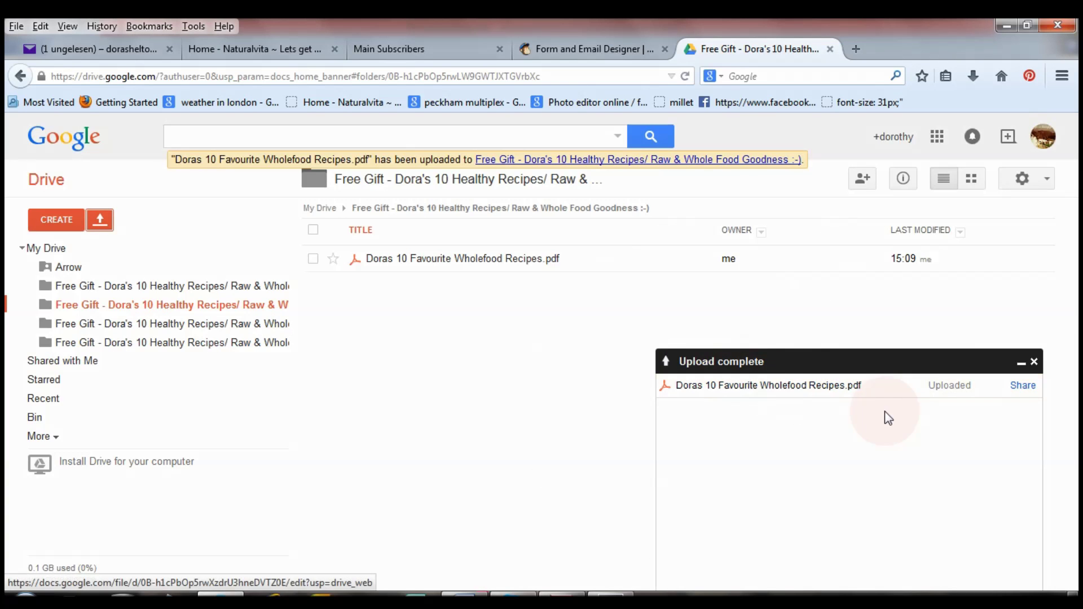
Step: Set link sharing for the uploaded "10 Favourite Wholefood Recipes" PDF to "On - Anyone with the link" and save it
{"action": "left_click", "coordinate": [1023, 386]}
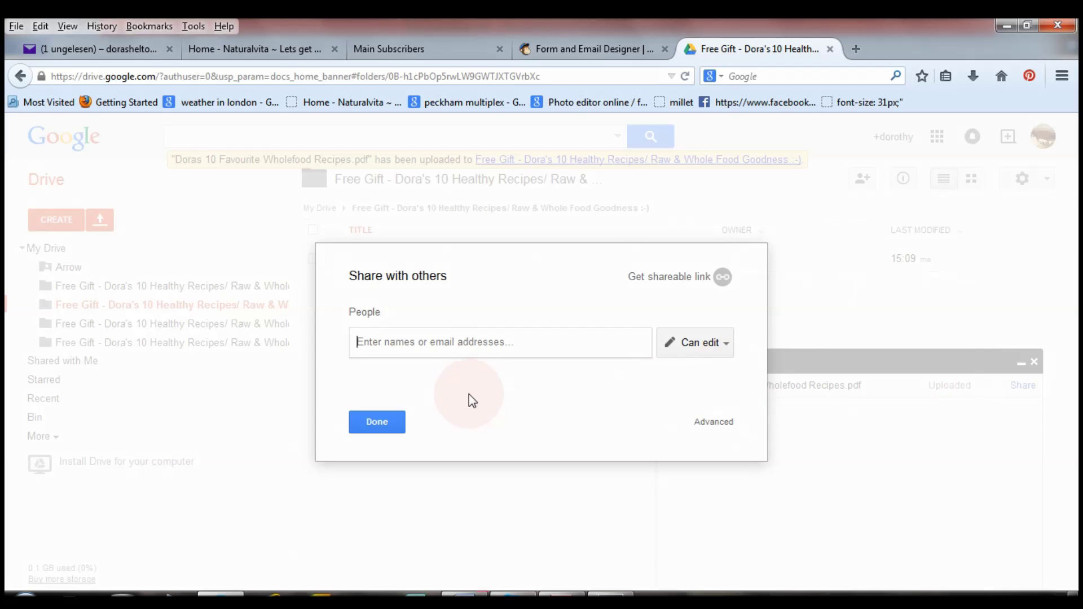
{"action": "left_click", "coordinate": [393, 420]}
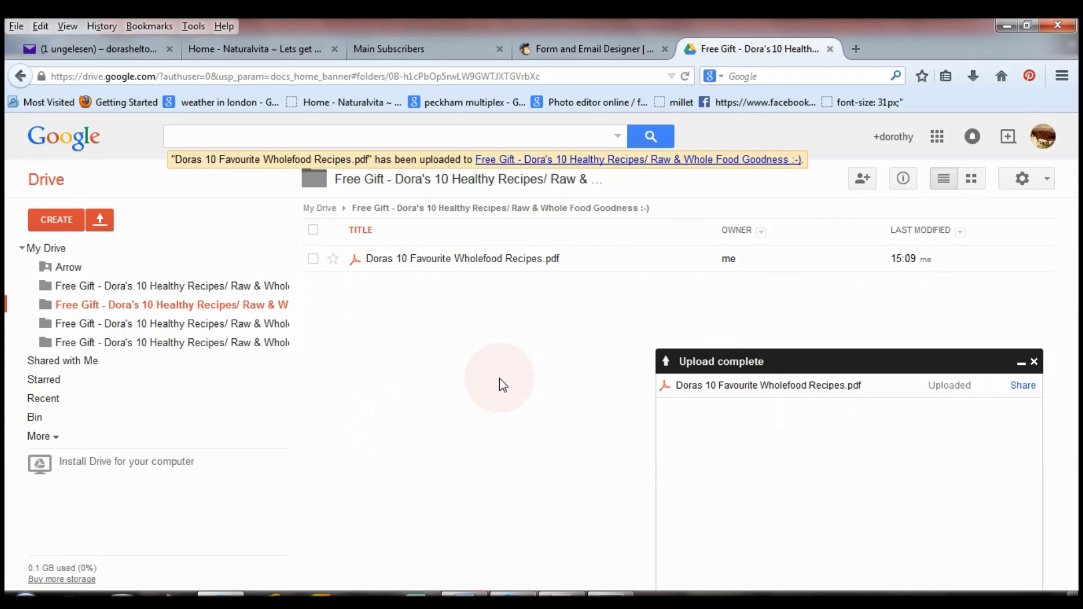
{"action": "left_click", "coordinate": [815, 264]}
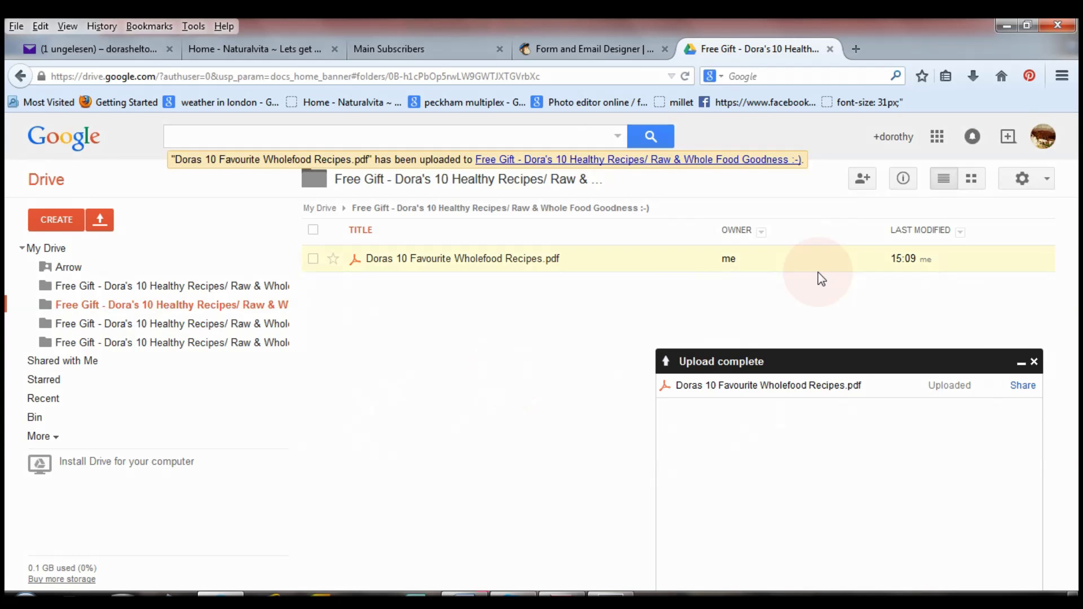
{"action": "left_click", "coordinate": [1035, 363]}
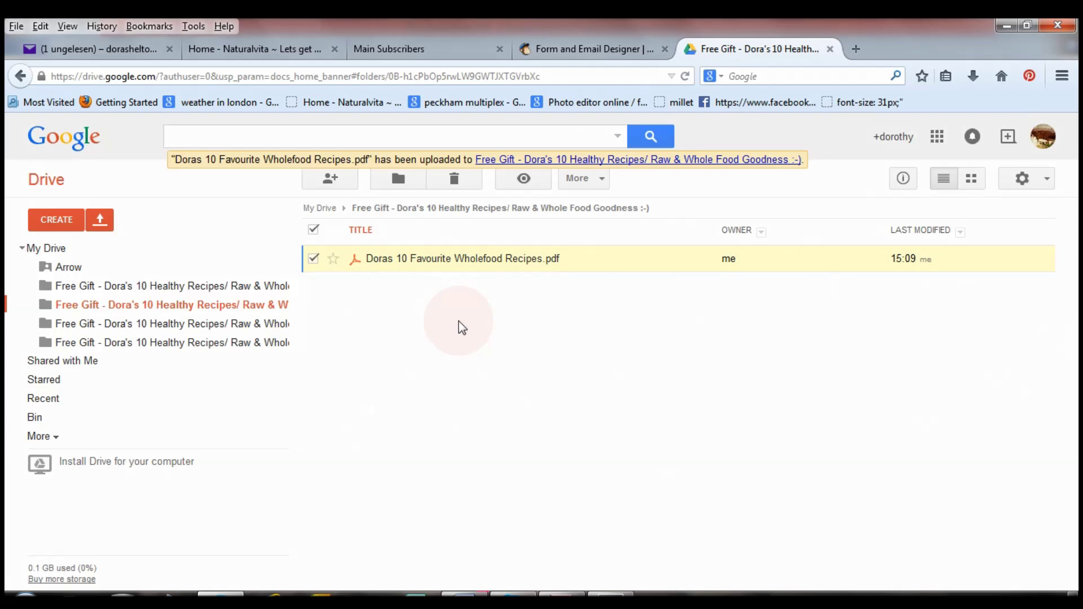
{"action": "left_click", "coordinate": [331, 180]}
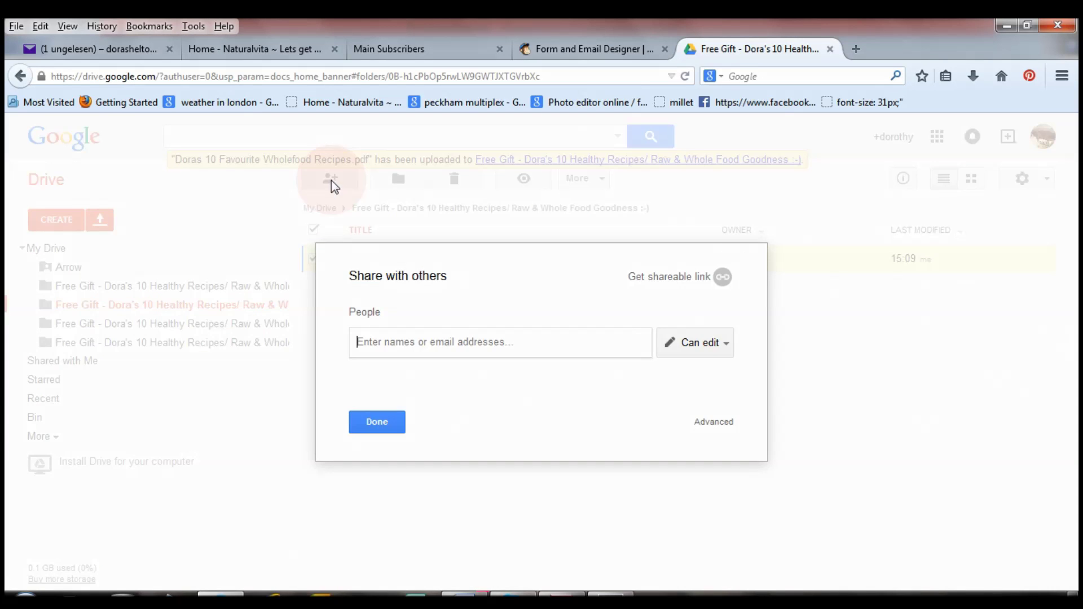
{"action": "left_click", "coordinate": [621, 342]}
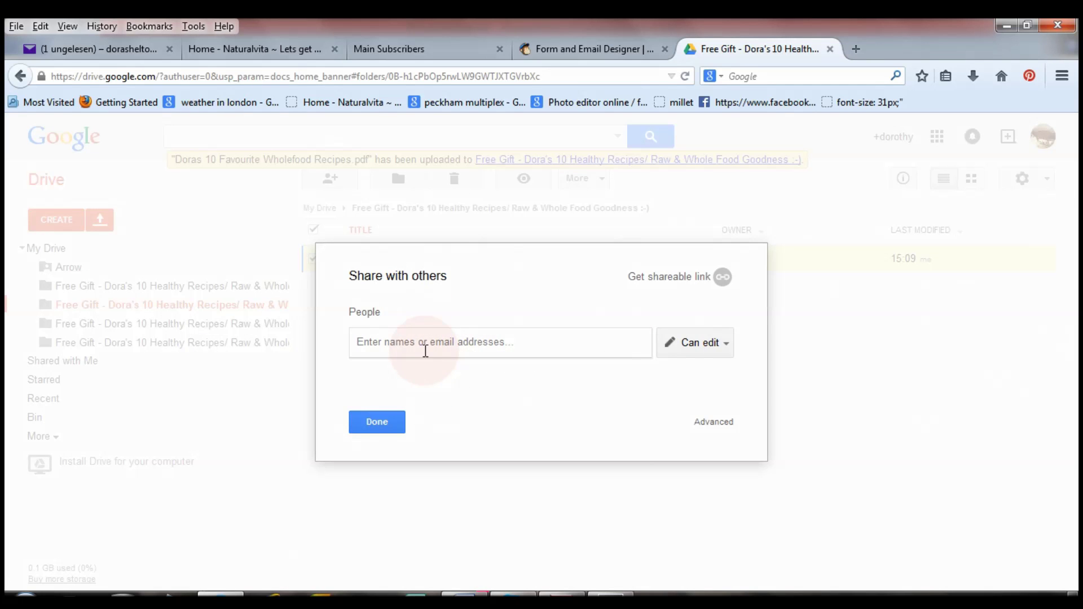
{"action": "left_click", "coordinate": [698, 427]}
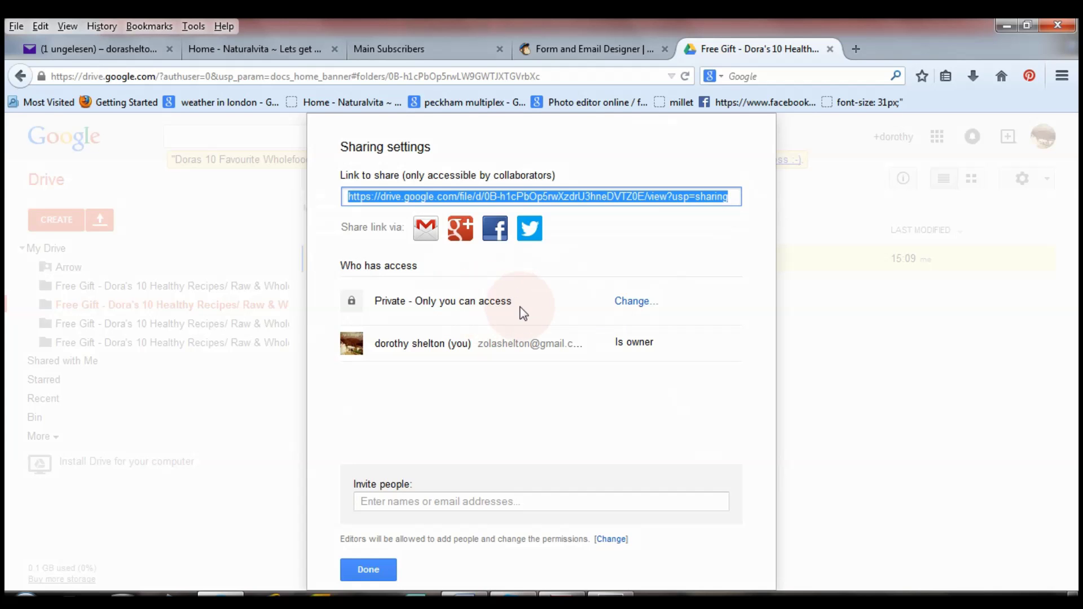
{"action": "left_click", "coordinate": [632, 302]}
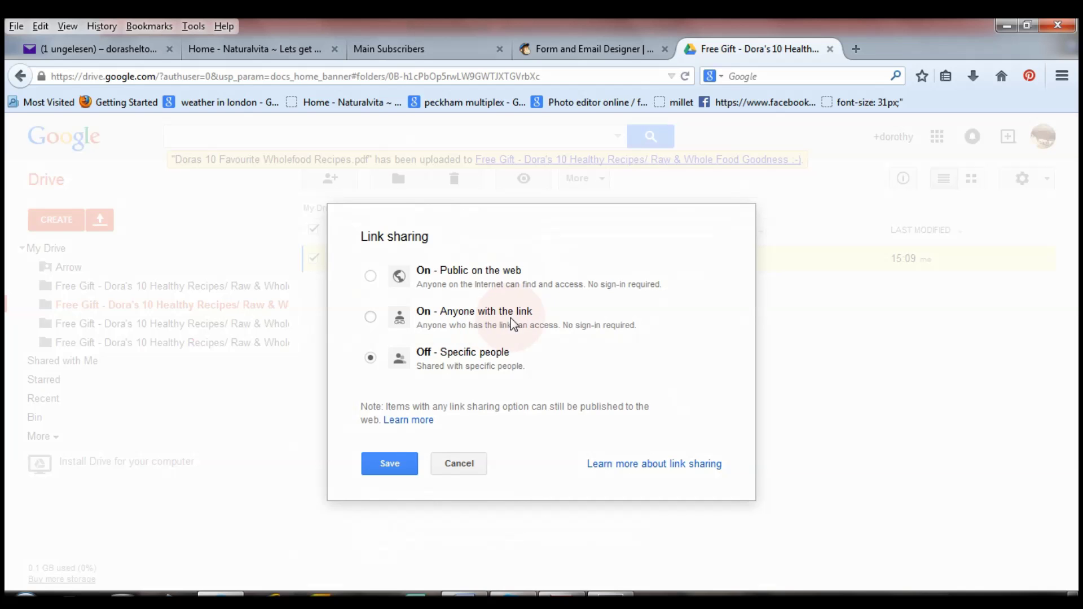
{"action": "left_click", "coordinate": [371, 317]}
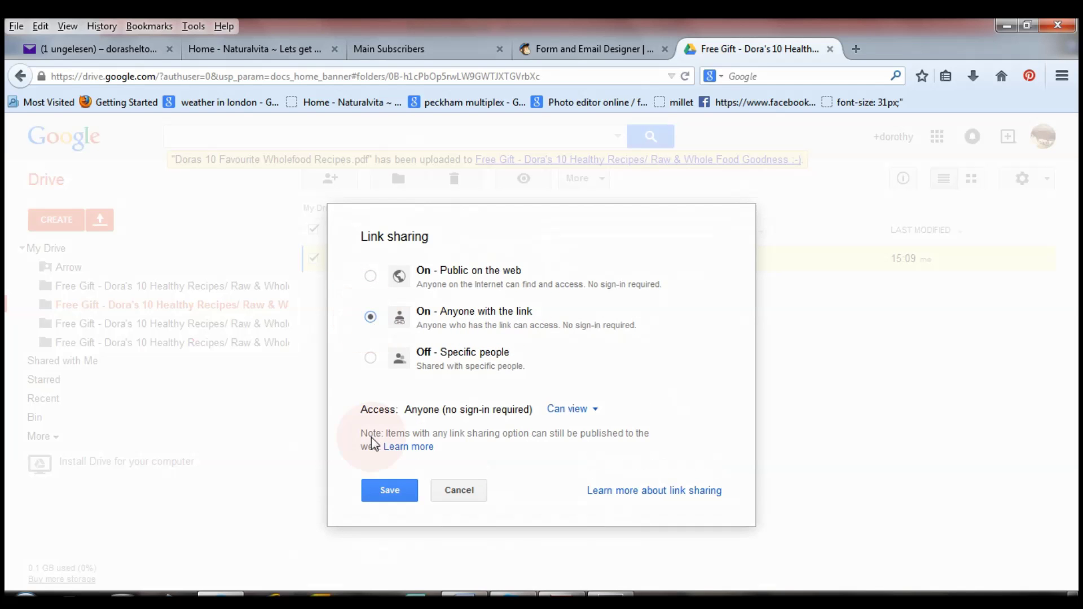
{"action": "left_click", "coordinate": [389, 486]}
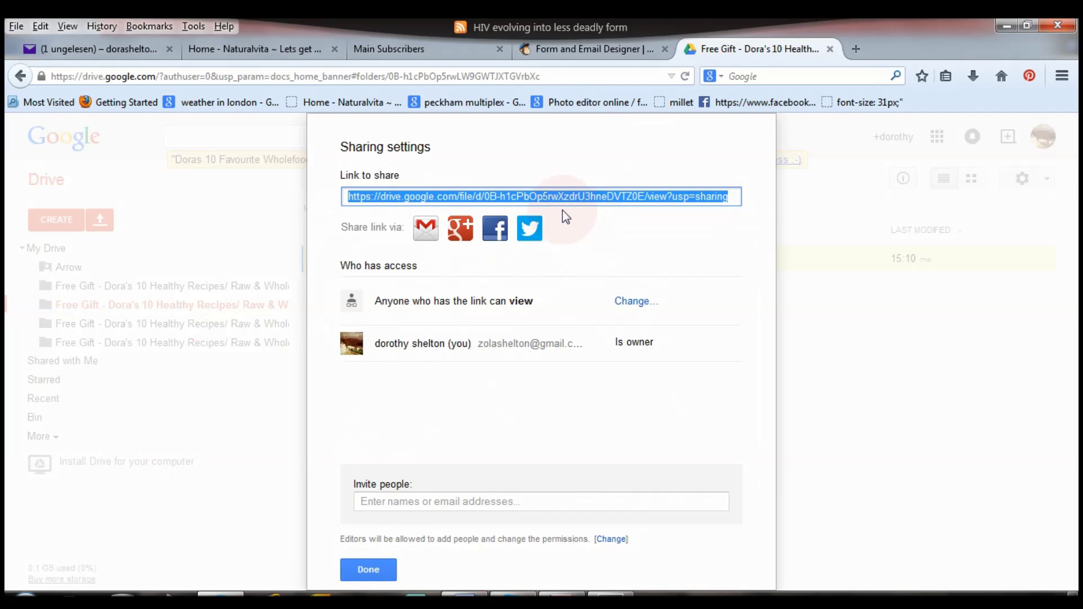
Step: Copy the recipe PDF's sharing link and close its sharing settings
{"action": "right_click", "coordinate": [576, 193]}
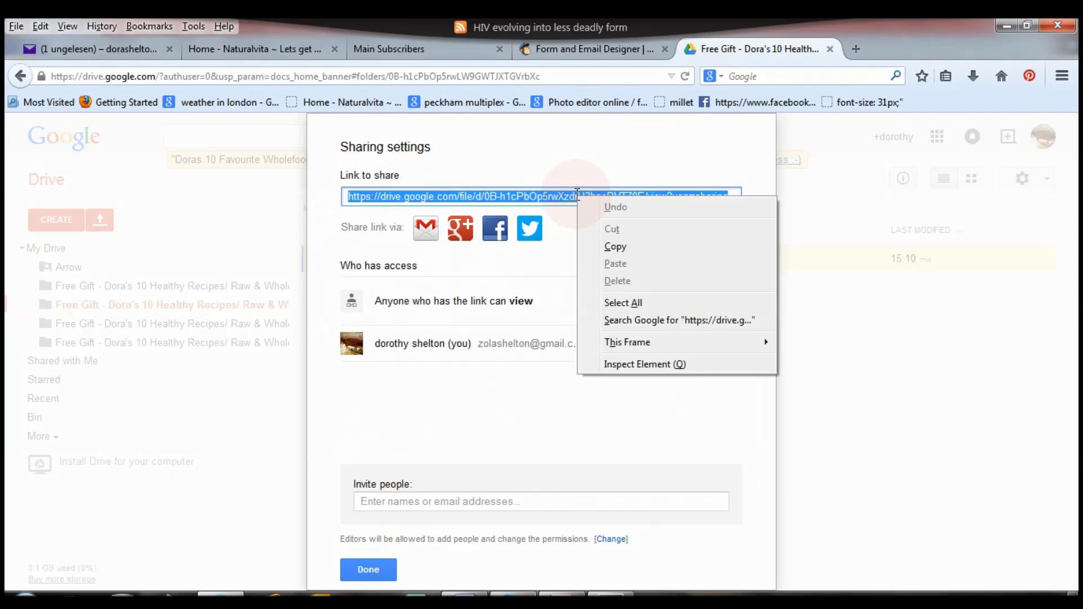
{"action": "left_click", "coordinate": [591, 249]}
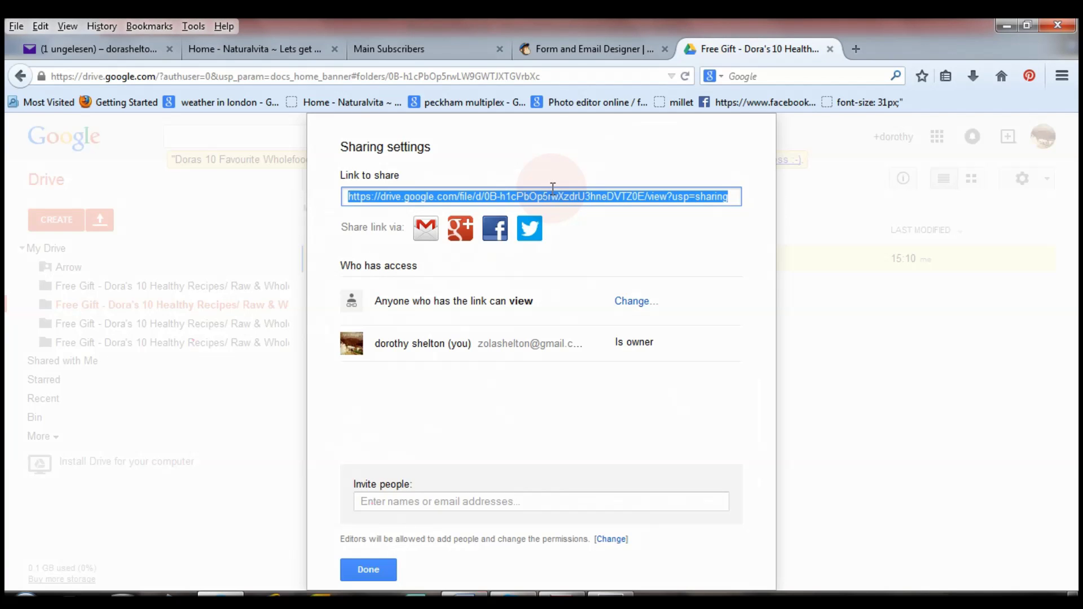
{"action": "left_click", "coordinate": [593, 138]}
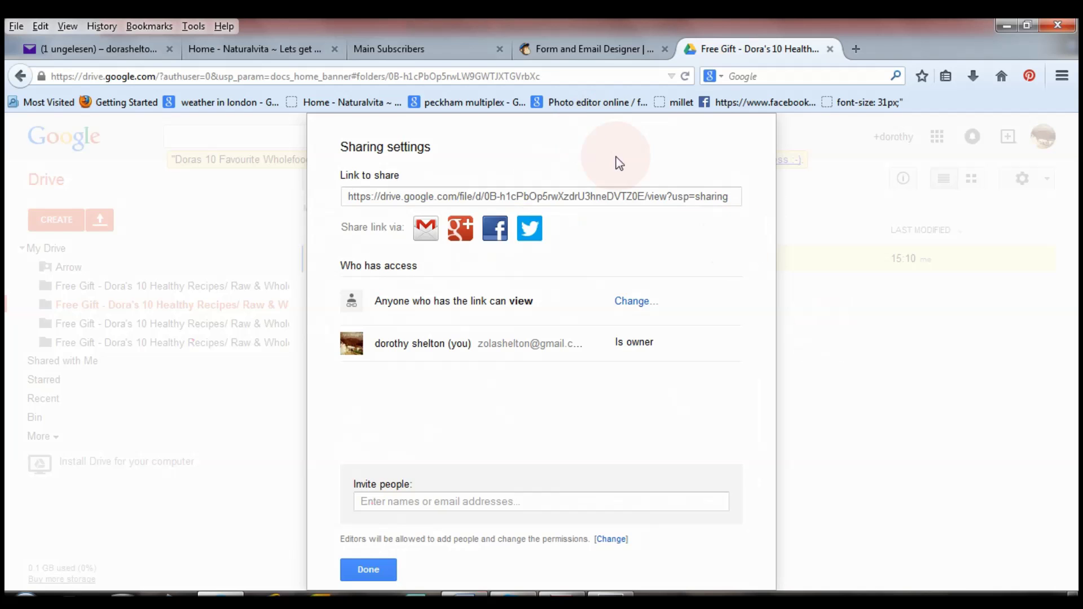
{"action": "left_click", "coordinate": [353, 569]}
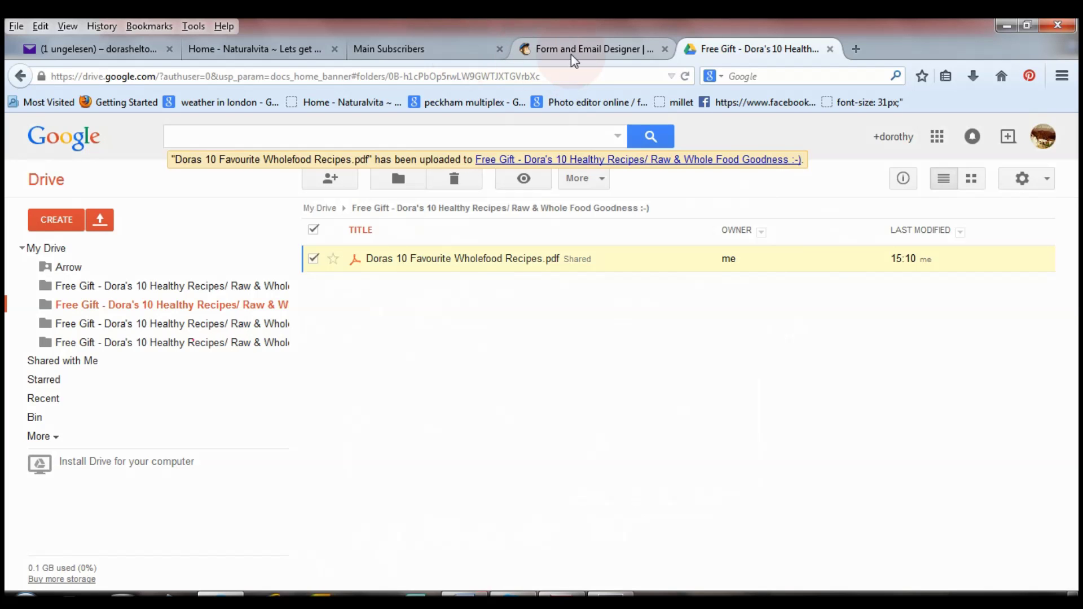
Step: Switch to MailChimp's Form and Email Designer and open the thank-you block with the recipe picture for editing
{"action": "left_click", "coordinate": [455, 48]}
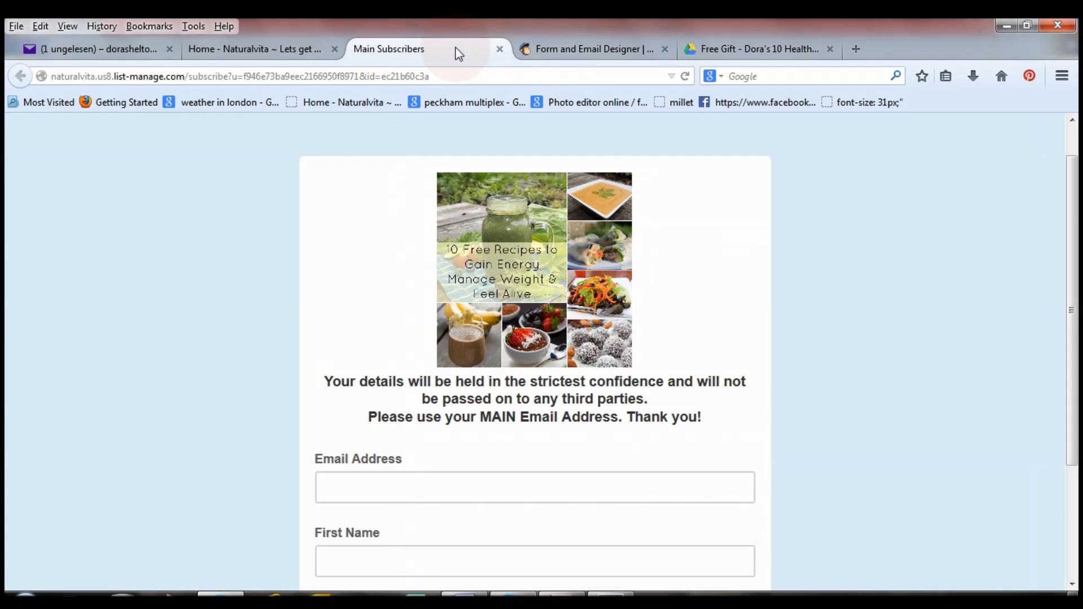
{"action": "left_click", "coordinate": [587, 51]}
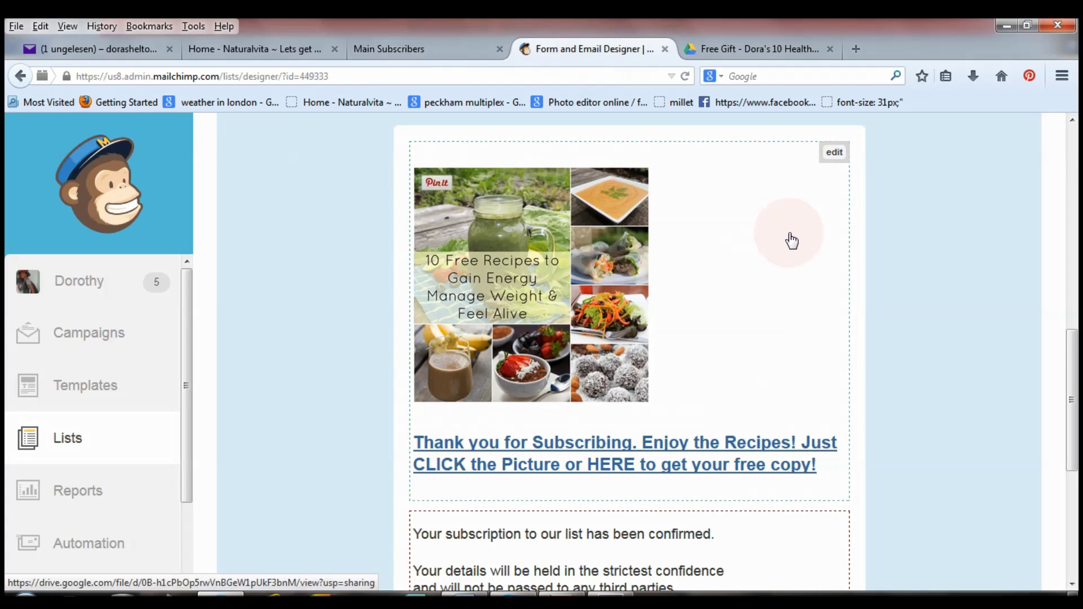
{"action": "mouse_move", "coordinate": [1071, 372]}
{"action": "left_mouse_down"}
{"action": "mouse_move", "coordinate": [1073, 248]}
{"action": "mouse_move", "coordinate": [1072, 452]}
{"action": "mouse_move", "coordinate": [1077, 313]}
{"action": "mouse_move", "coordinate": [1077, 381]}
{"action": "left_mouse_up"}
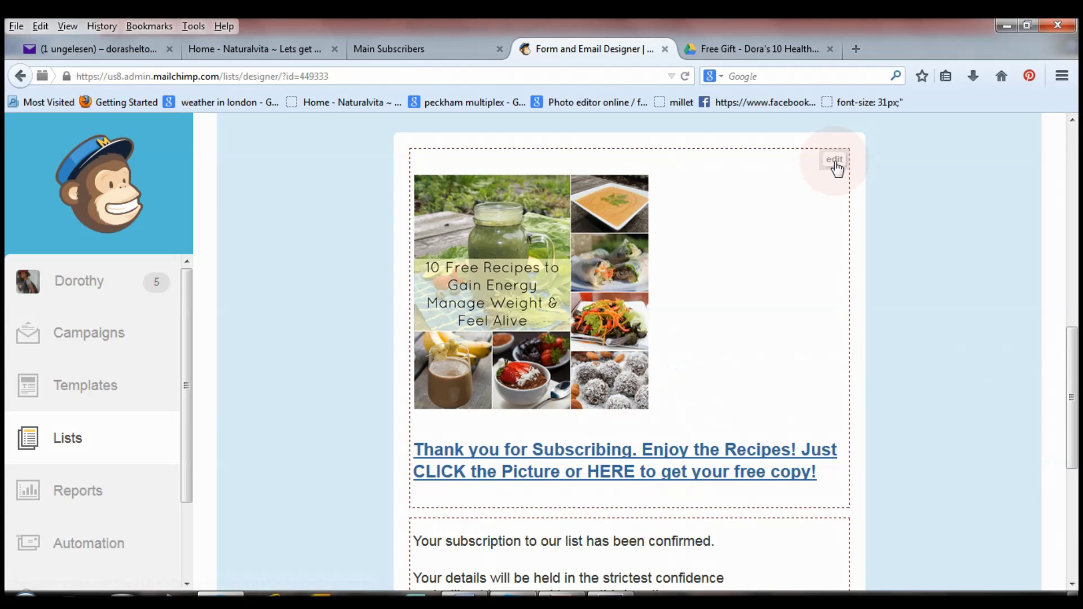
{"action": "left_click", "coordinate": [837, 166]}
{"action": "left_click", "coordinate": [476, 361]}
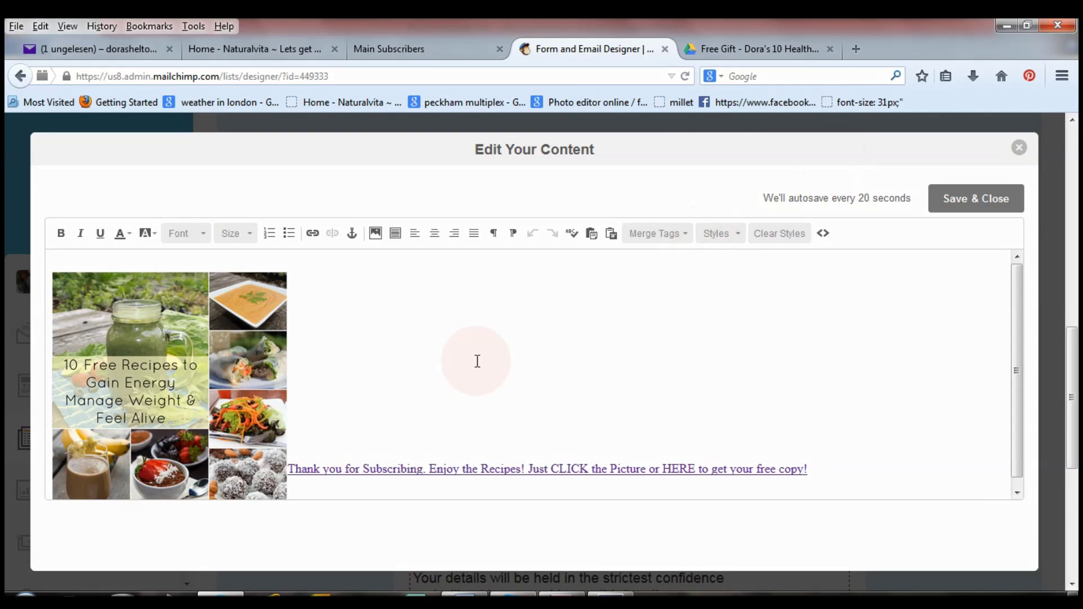
Step: Replace the web address linked from the "10 Free Recipes" picture with the copied Google Drive sharing link
{"action": "left_click", "coordinate": [222, 351]}
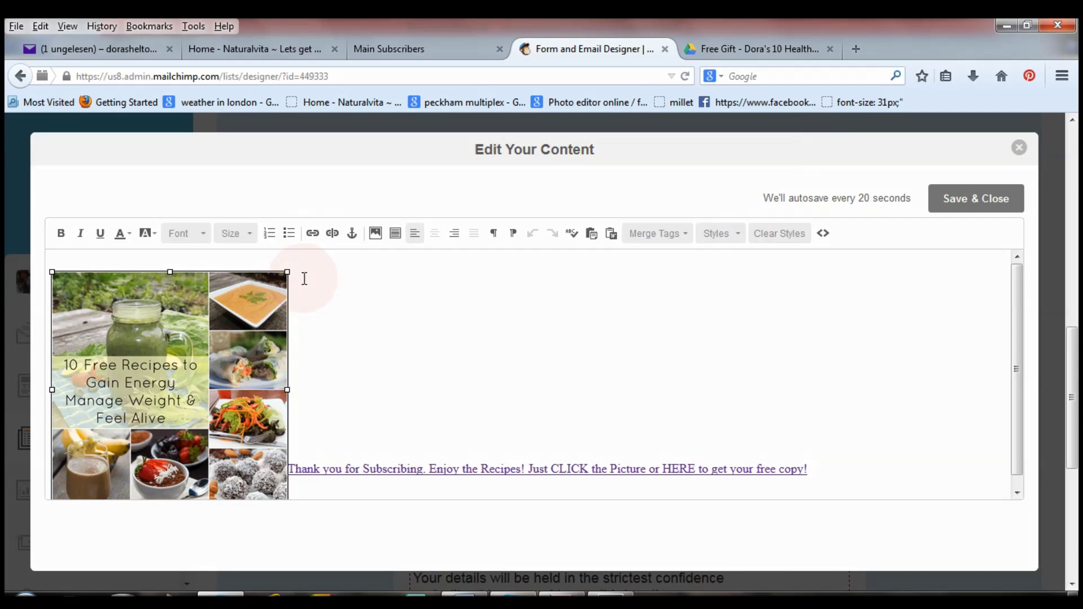
{"action": "left_click", "coordinate": [50, 460]}
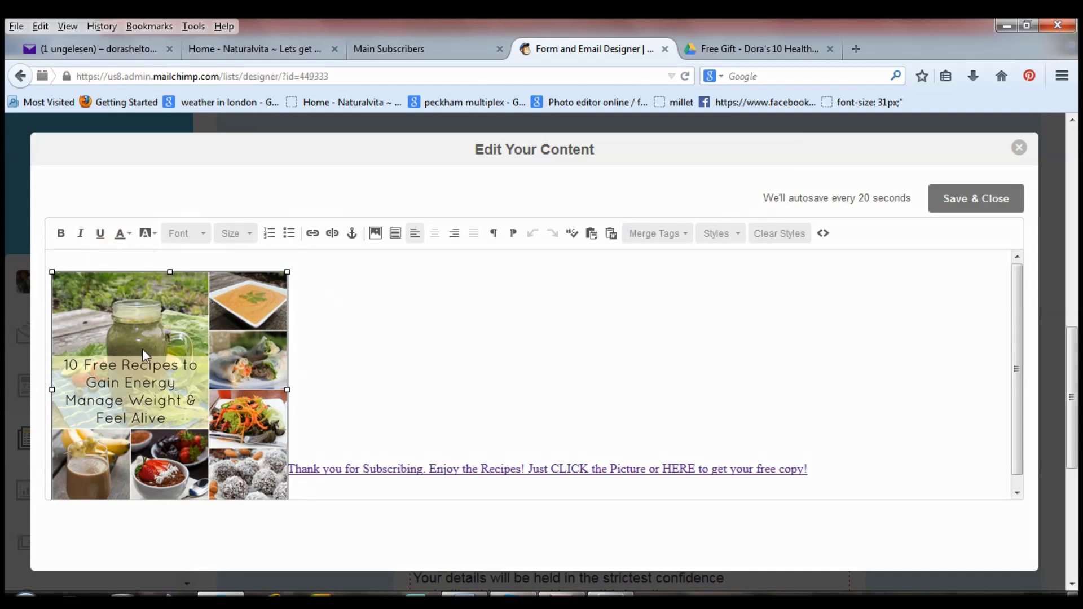
{"action": "left_click", "coordinate": [313, 234]}
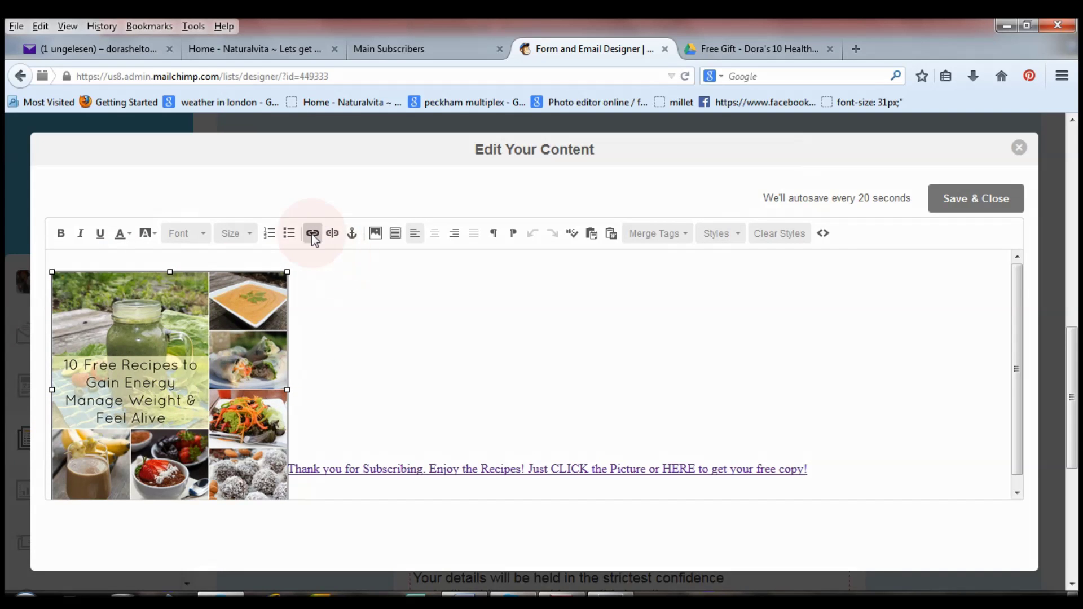
{"action": "left_click", "coordinate": [312, 234]}
{"action": "left_click", "coordinate": [388, 374]}
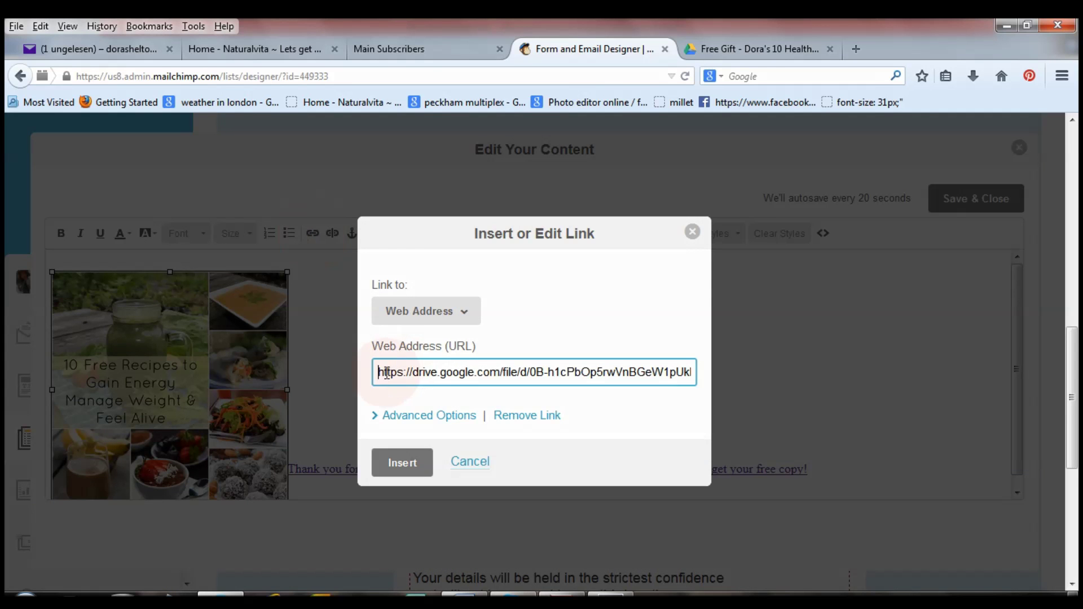
{"action": "left_click_drag", "start_coordinate": [379, 375], "coordinate": [821, 483]}
{"action": "key", "text": "BackSpace"}
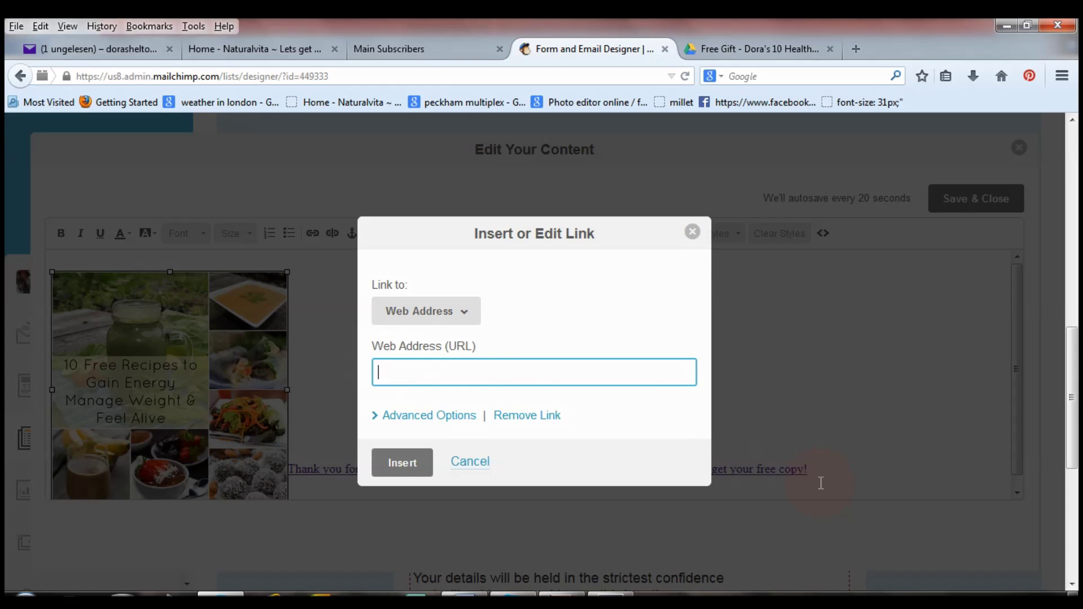
{"action": "left_click", "coordinate": [561, 375]}
{"action": "key", "text": "ctrl+v"}
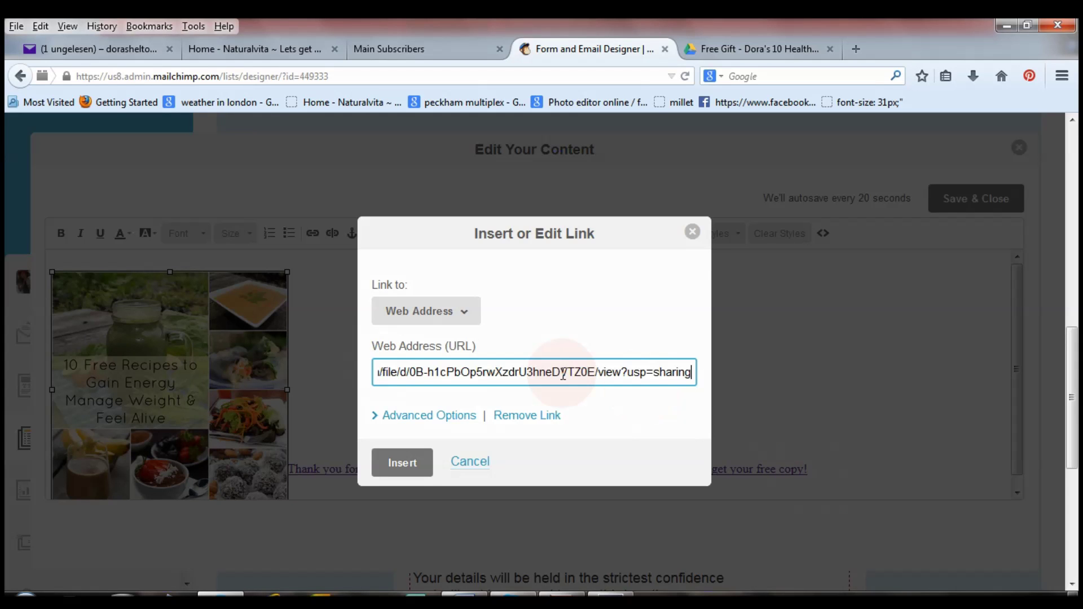
{"action": "left_click", "coordinate": [386, 470]}
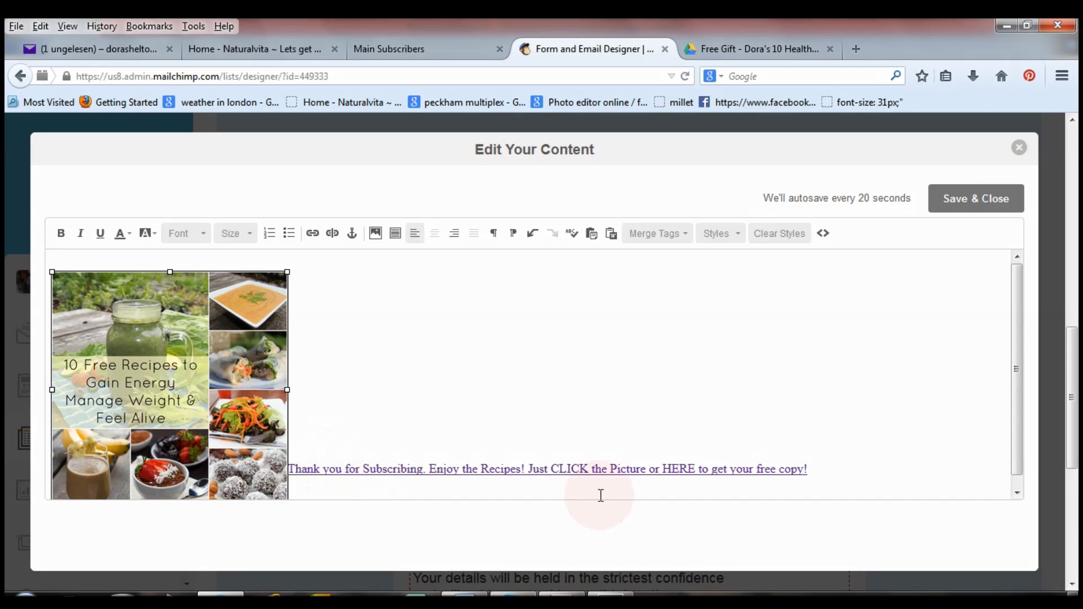
Step: Link the "Thank you for Subscribing. Enjoy the Recipes!" text to the copied Google Drive address instead, and save and close the content
{"action": "left_click_drag", "start_coordinate": [813, 469], "coordinate": [288, 470]}
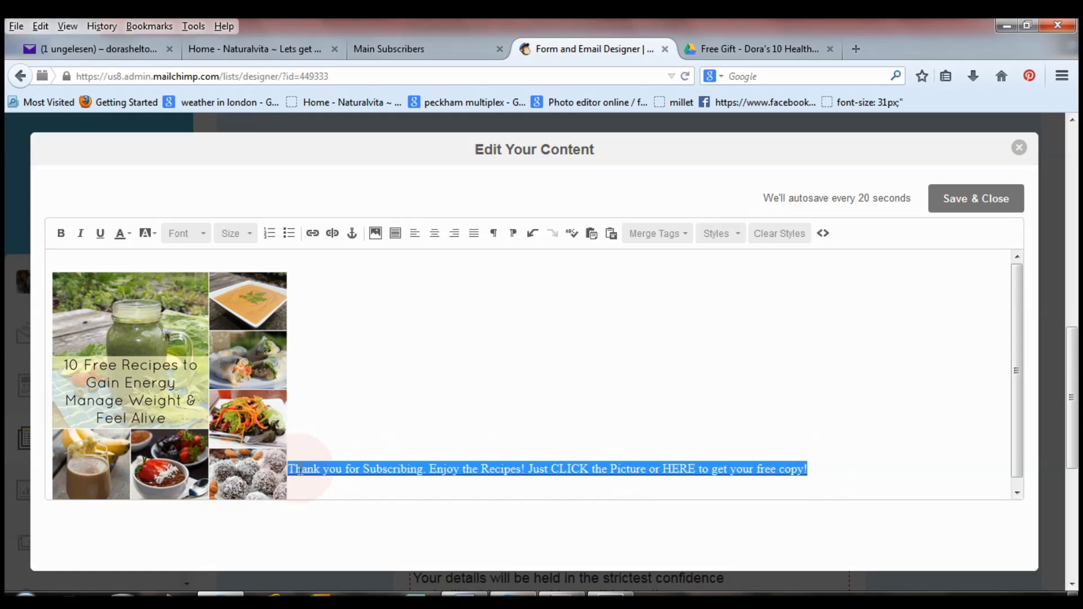
{"action": "left_click", "coordinate": [313, 237]}
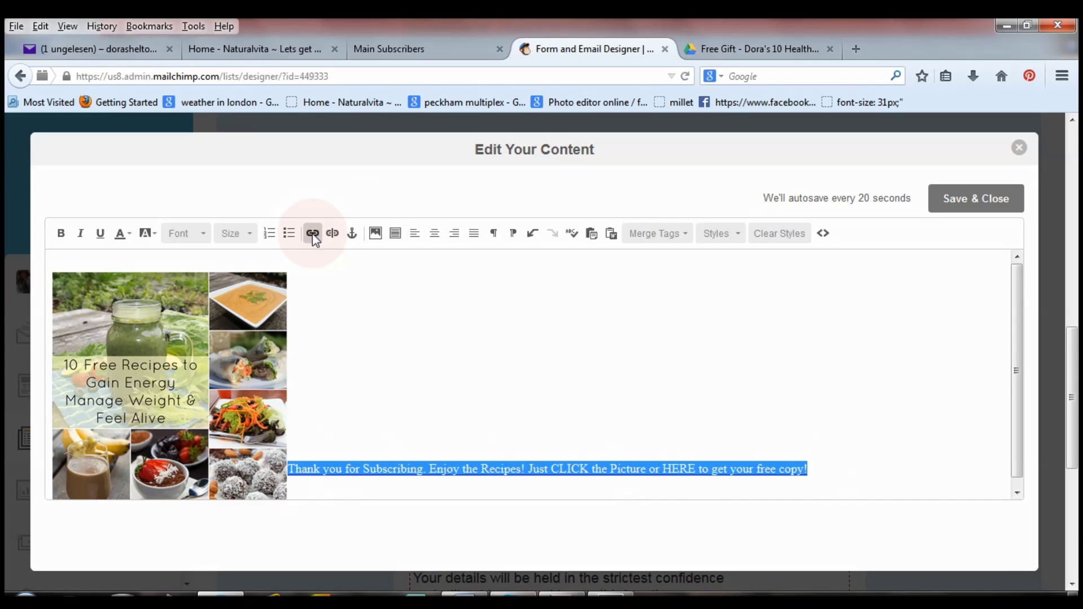
{"action": "left_click", "coordinate": [502, 370]}
{"action": "key", "text": "ctrl+a"}
{"action": "key", "text": "BackSpace"}
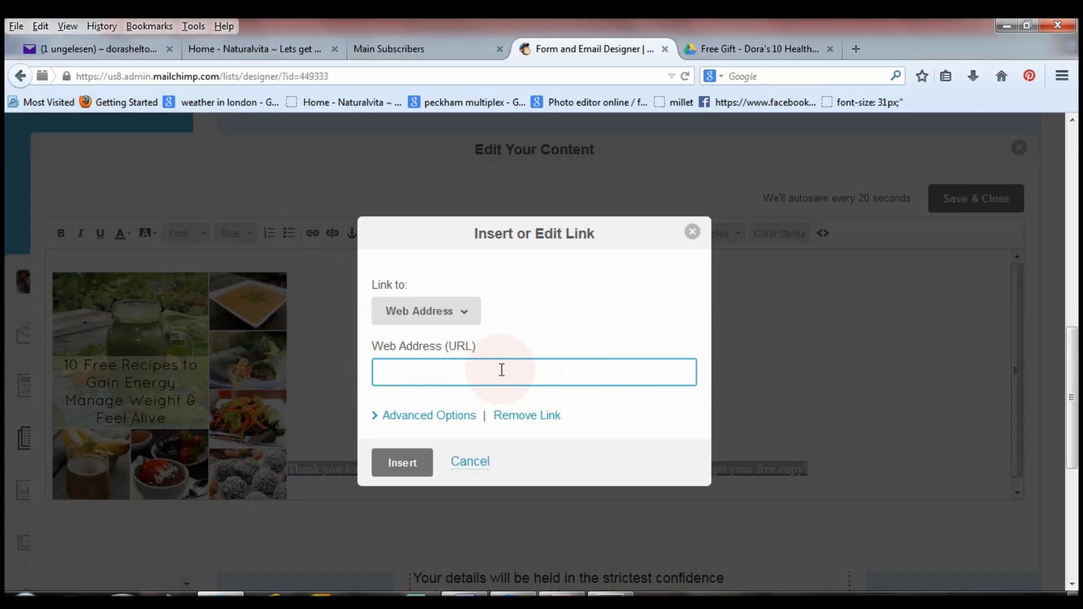
{"action": "right_click", "coordinate": [501, 370]}
{"action": "left_click", "coordinate": [517, 438]}
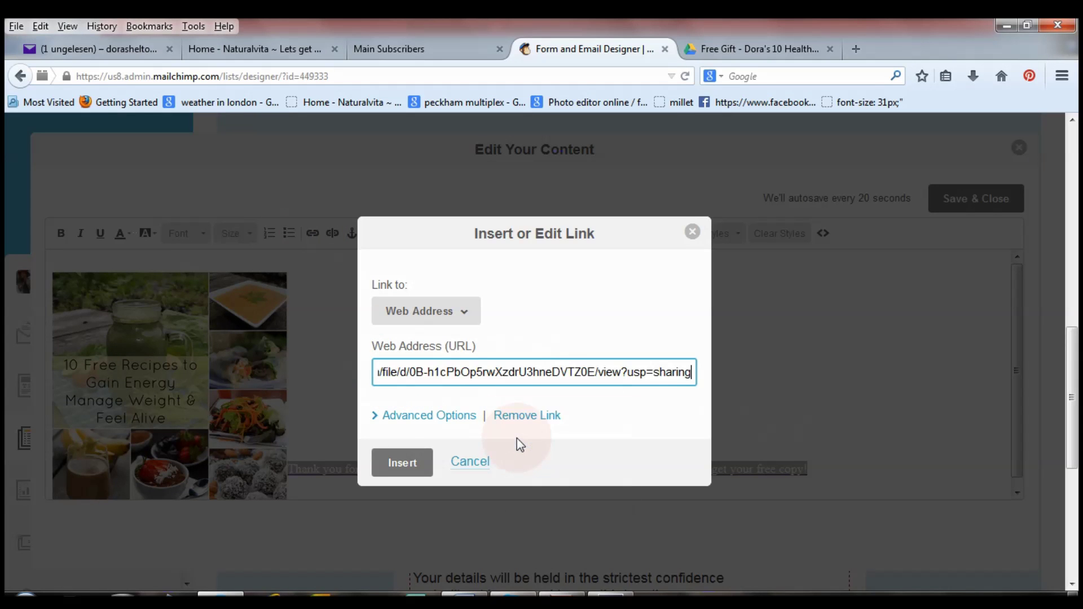
{"action": "left_click", "coordinate": [398, 473]}
{"action": "left_click", "coordinate": [493, 412]}
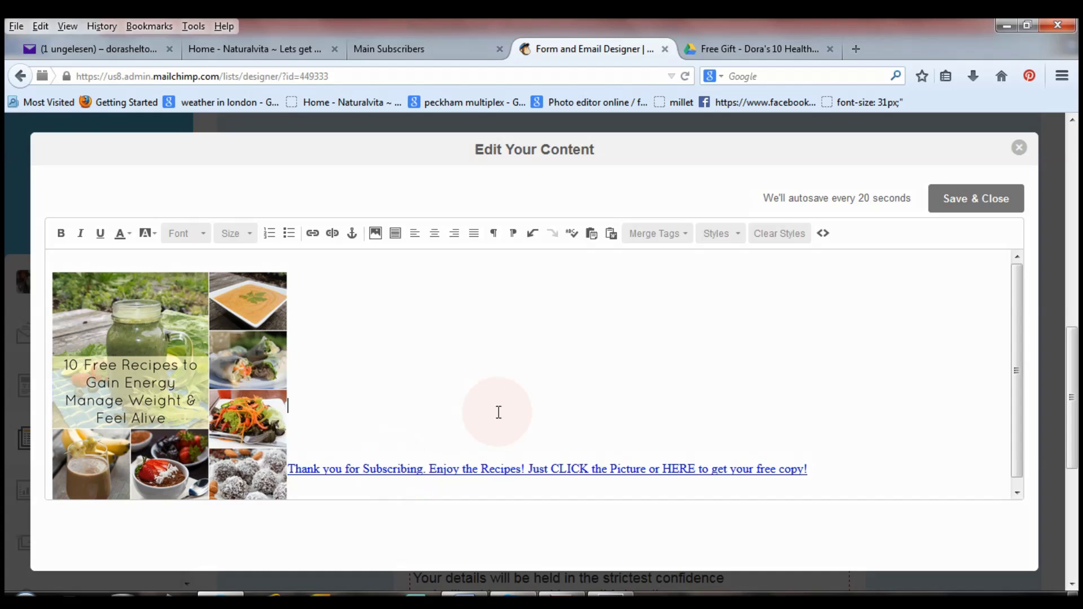
{"action": "left_click", "coordinate": [970, 198]}
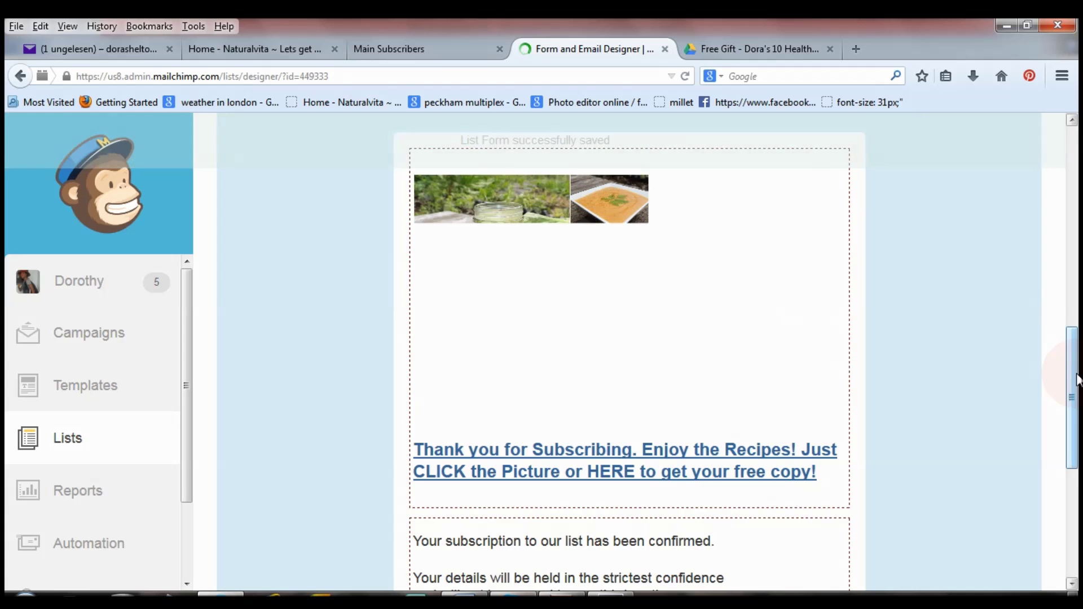
{"action": "mouse_move", "coordinate": [1077, 379]}
{"action": "left_mouse_down"}
{"action": "mouse_move", "coordinate": [1078, 471]}
{"action": "mouse_move", "coordinate": [1078, 333]}
{"action": "mouse_move", "coordinate": [1078, 379]}
{"action": "left_mouse_up"}
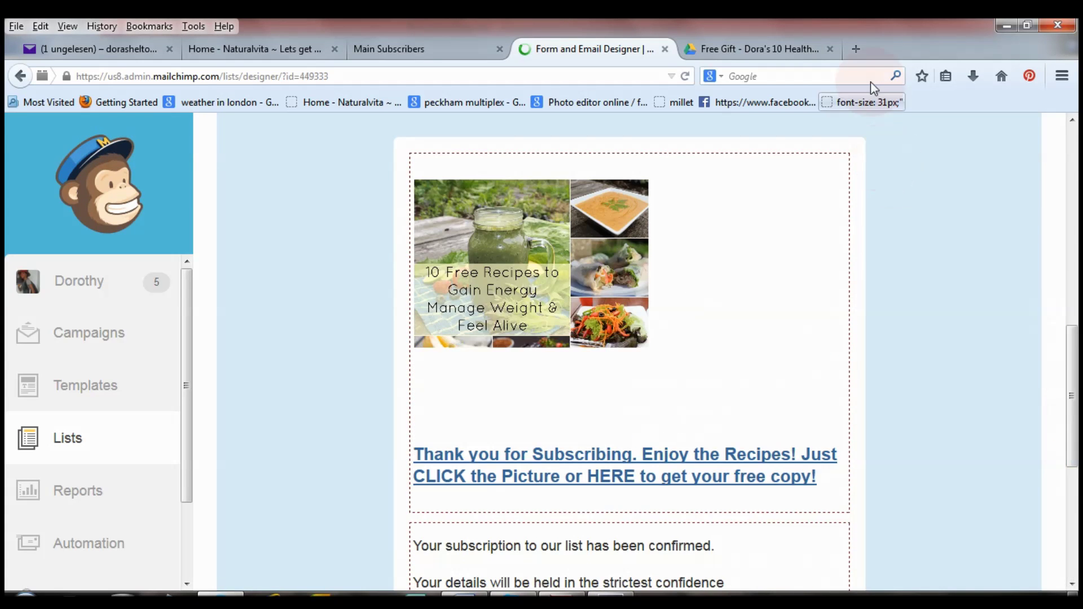
Step: Close the Google Drive tab and test the updated "Thank you for Subscribing" link in a new browser tab
{"action": "left_click", "coordinate": [831, 49]}
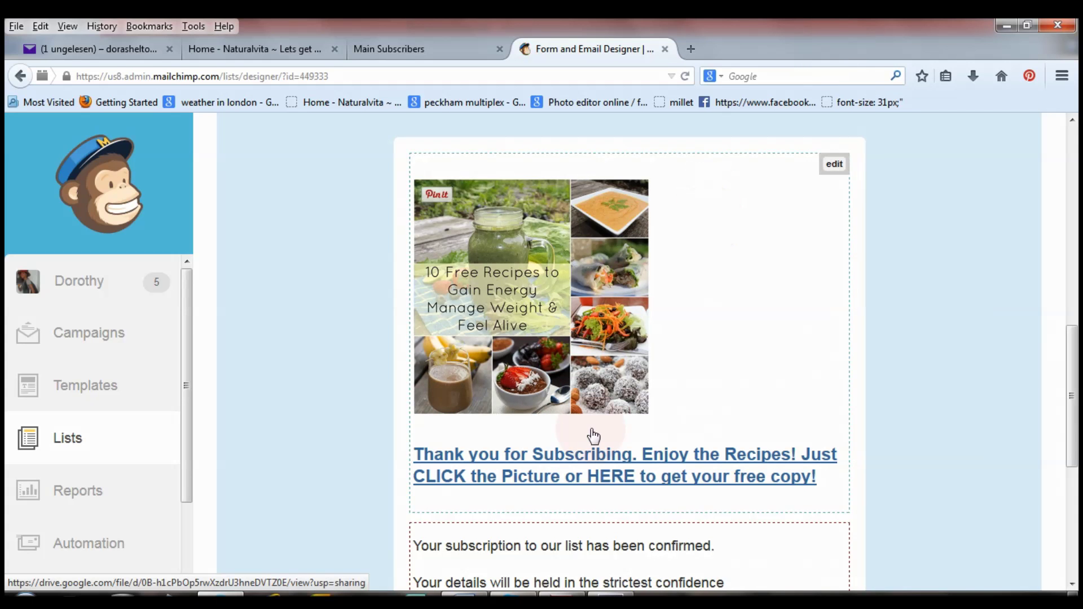
{"action": "right_click", "coordinate": [551, 464]}
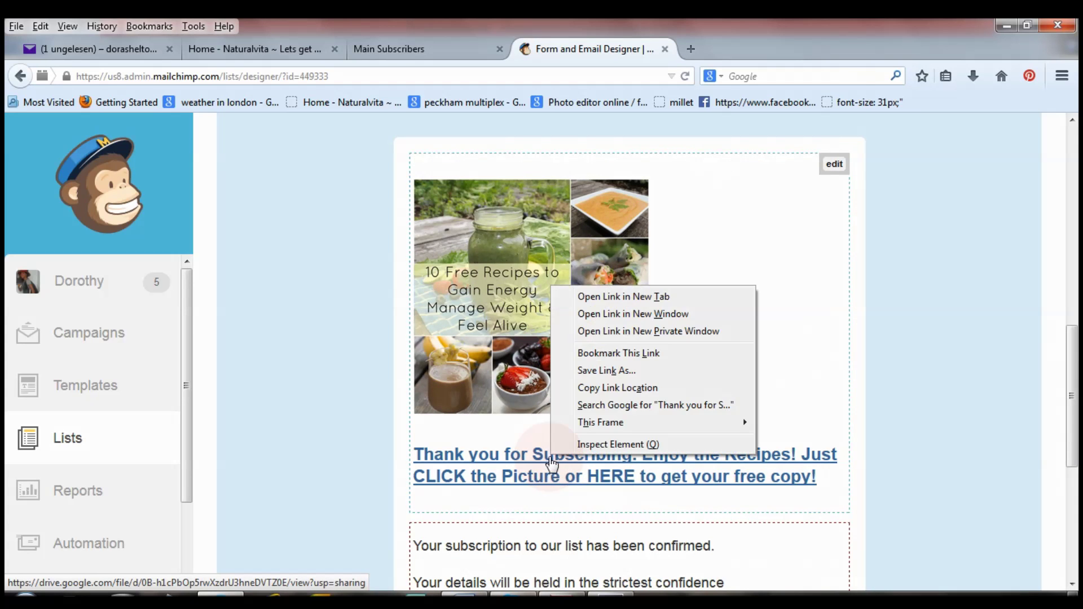
{"action": "left_click", "coordinate": [614, 297]}
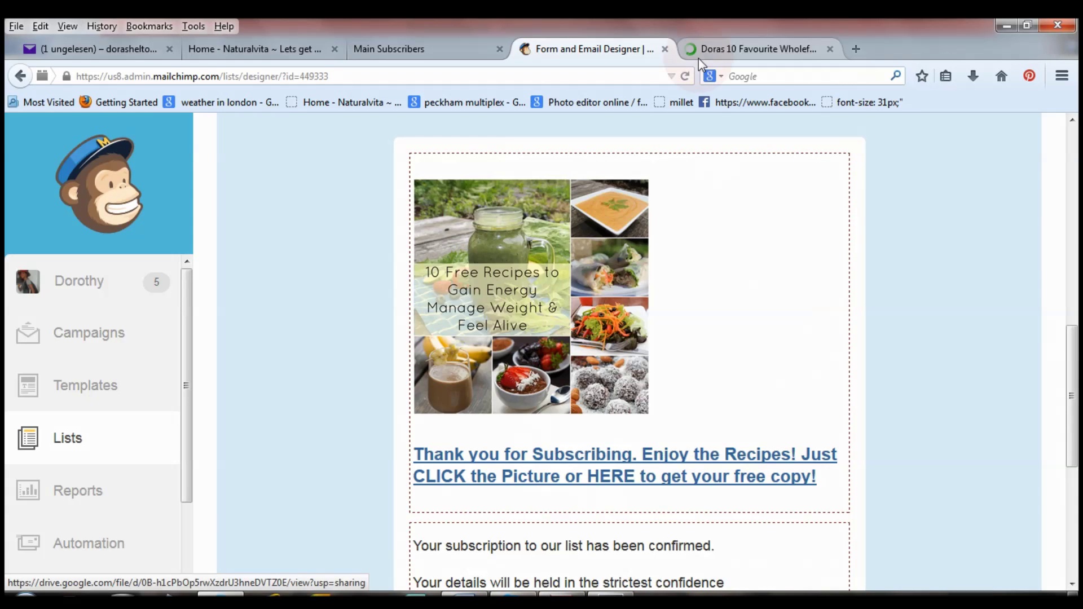
Step: Look through the pages of the recipe PDF opened by the test link, close it, and switch to the Naturalvita home page
{"action": "left_click", "coordinate": [737, 50]}
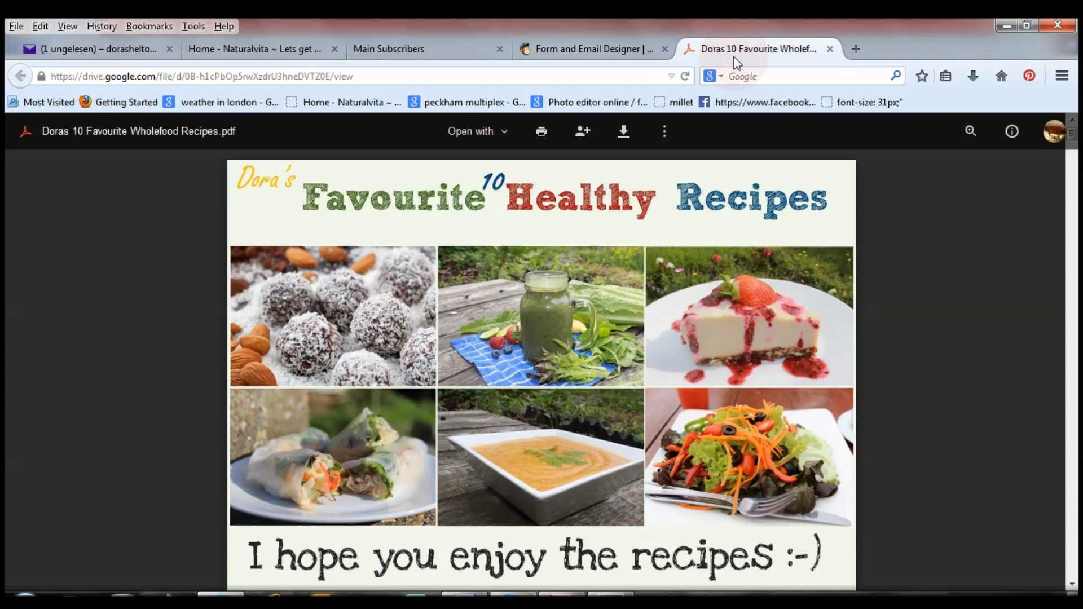
{"action": "left_click", "coordinate": [1072, 164]}
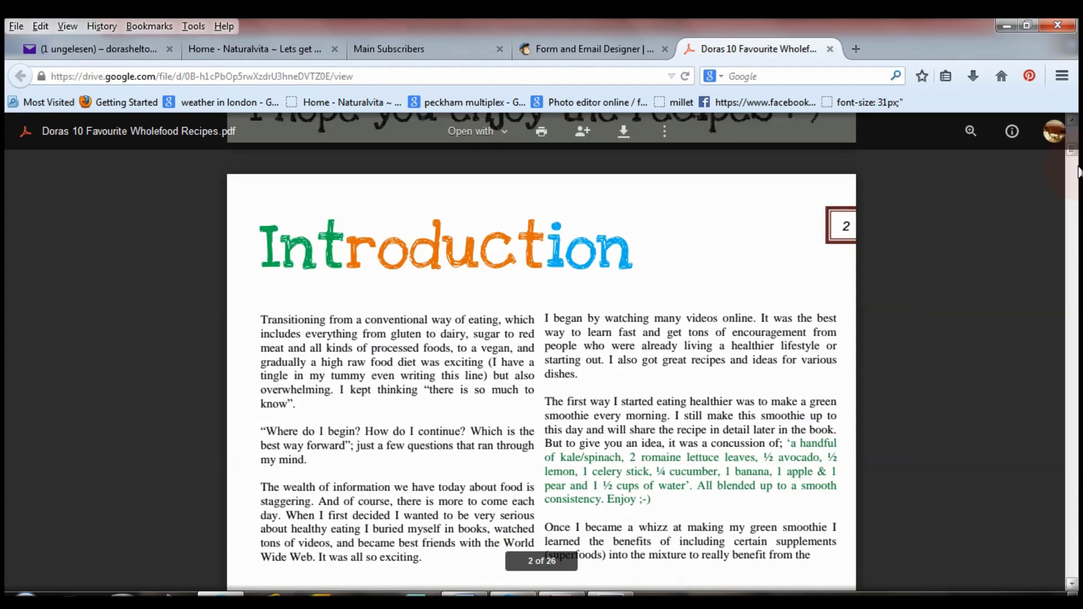
{"action": "left_click_drag", "start_coordinate": [1074, 163], "coordinate": [1078, 260]}
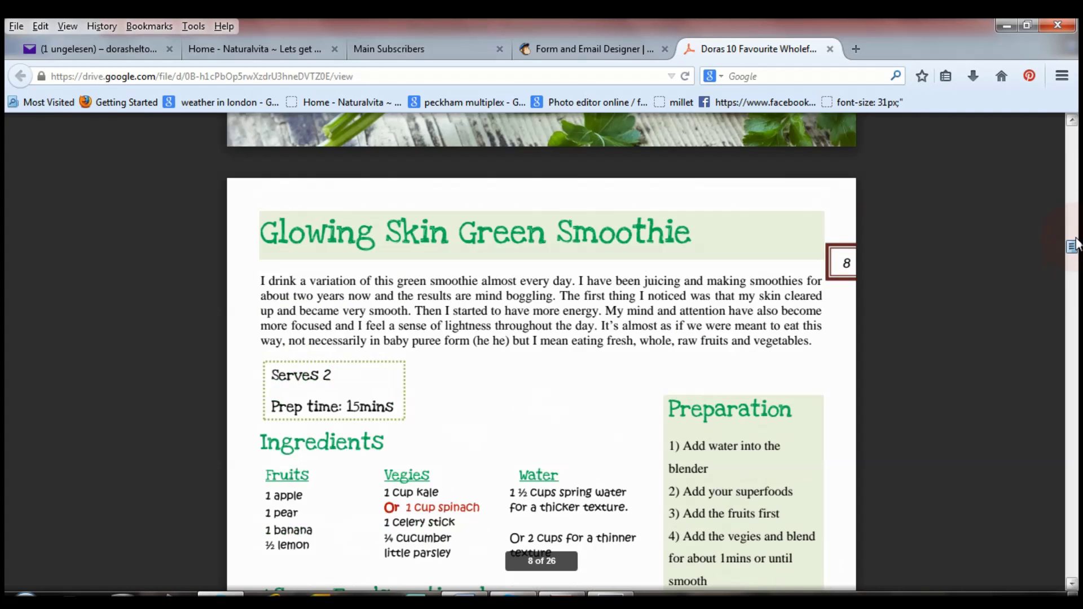
{"action": "left_click_drag", "start_coordinate": [1078, 260], "coordinate": [1072, 131]}
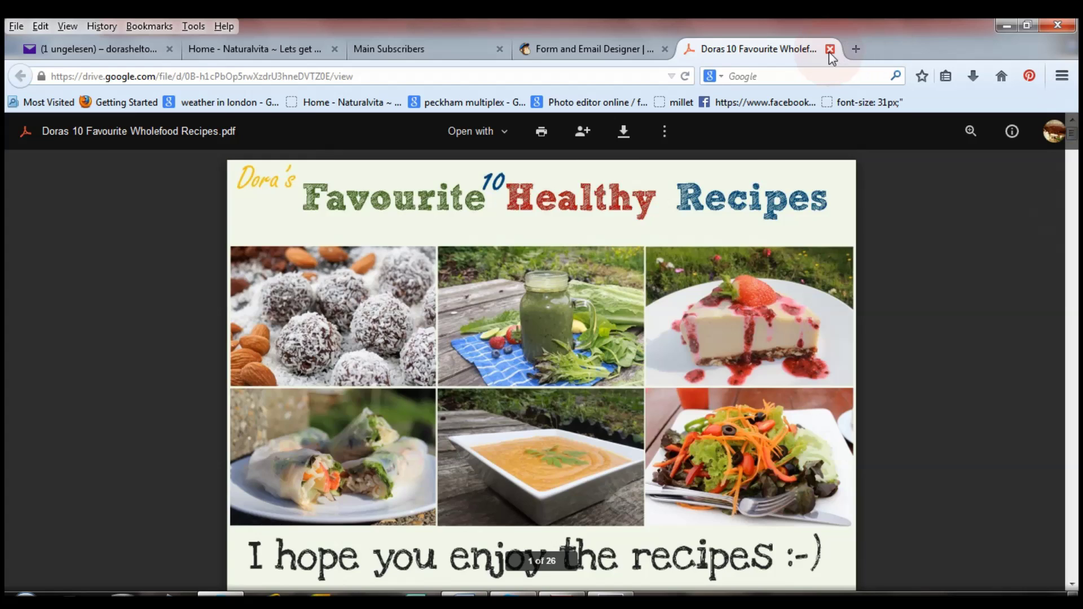
{"action": "left_click", "coordinate": [830, 49]}
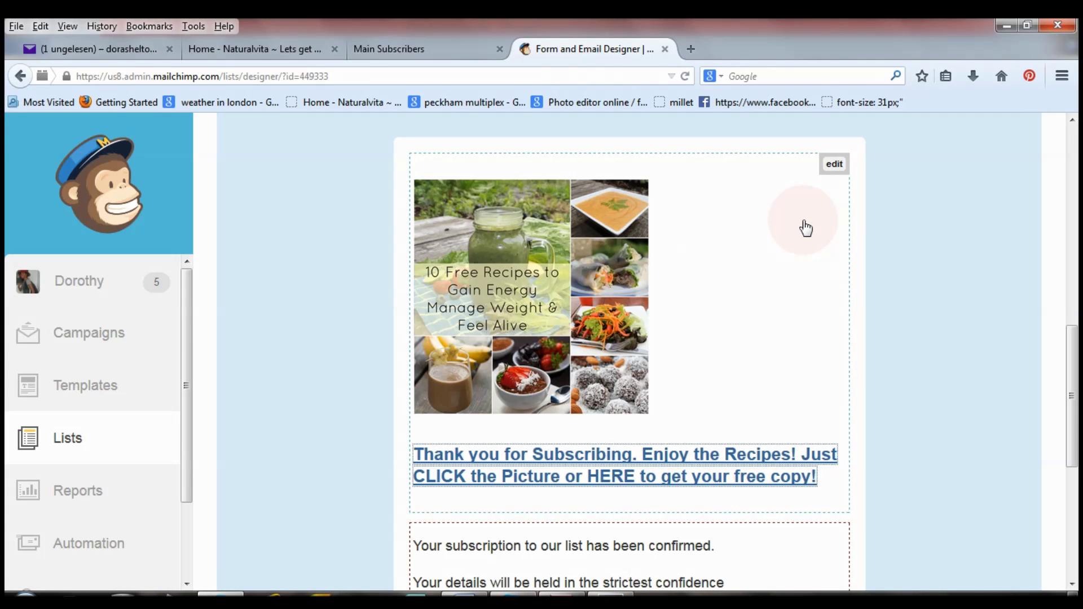
{"action": "left_click", "coordinate": [291, 51]}
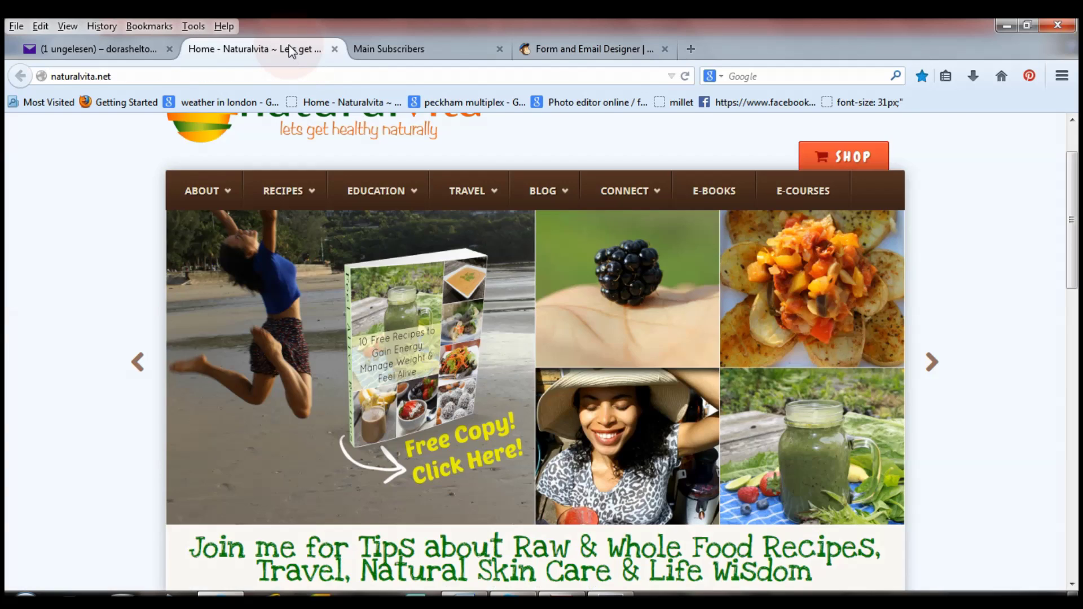